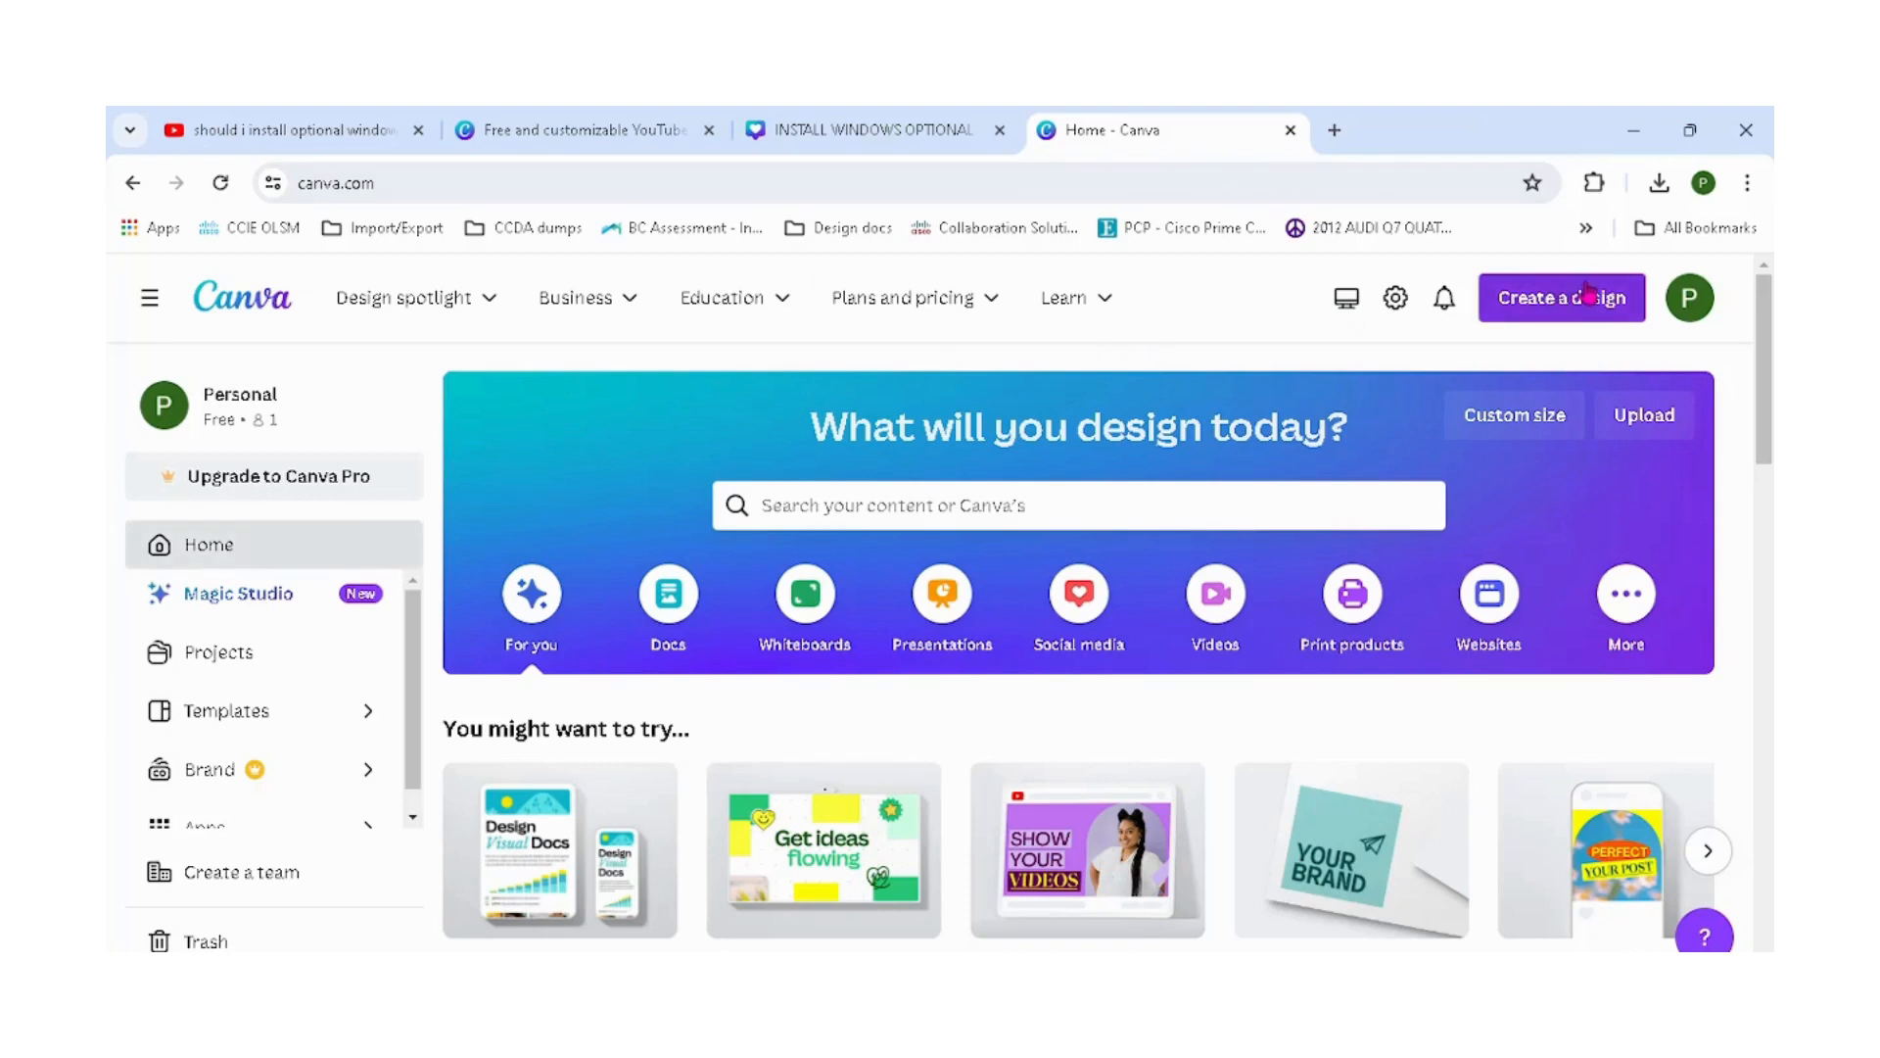
Search the templates for youtube video intro and return to the home page.
click(1224, 503)
text(youtu)
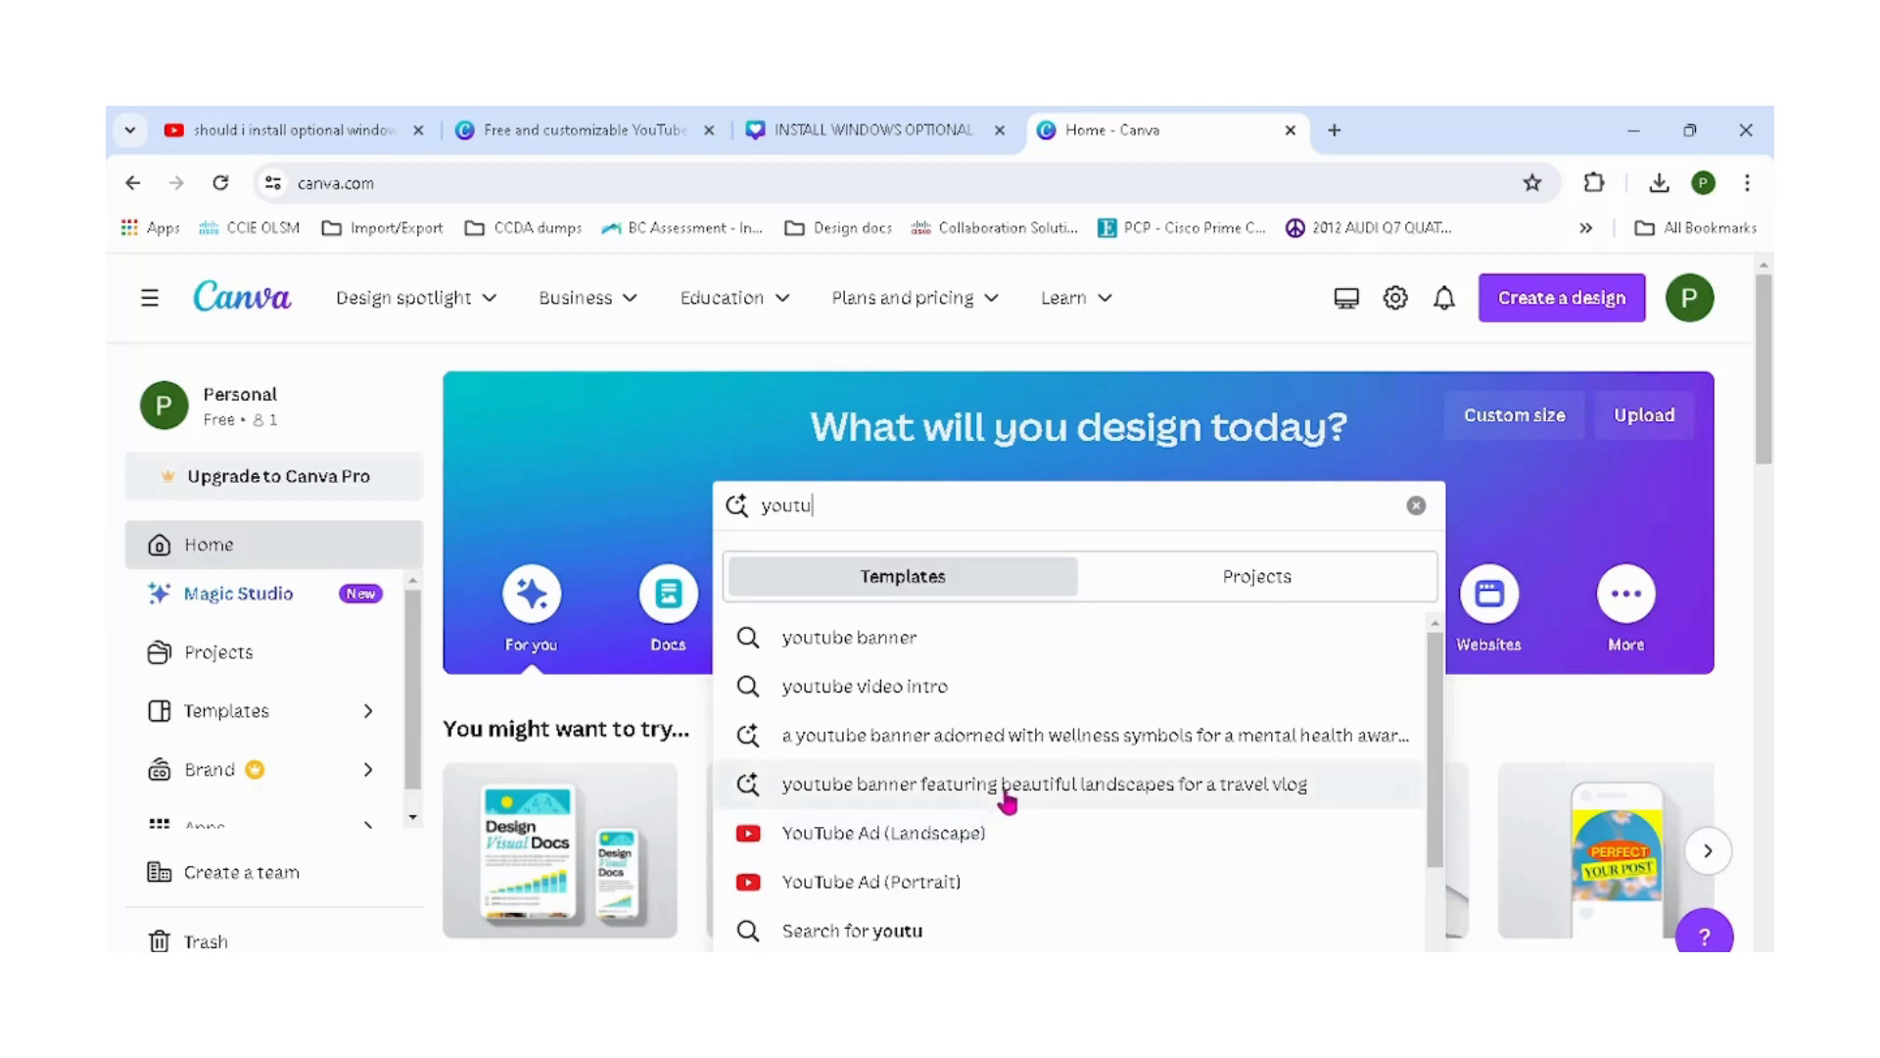
text(be video)
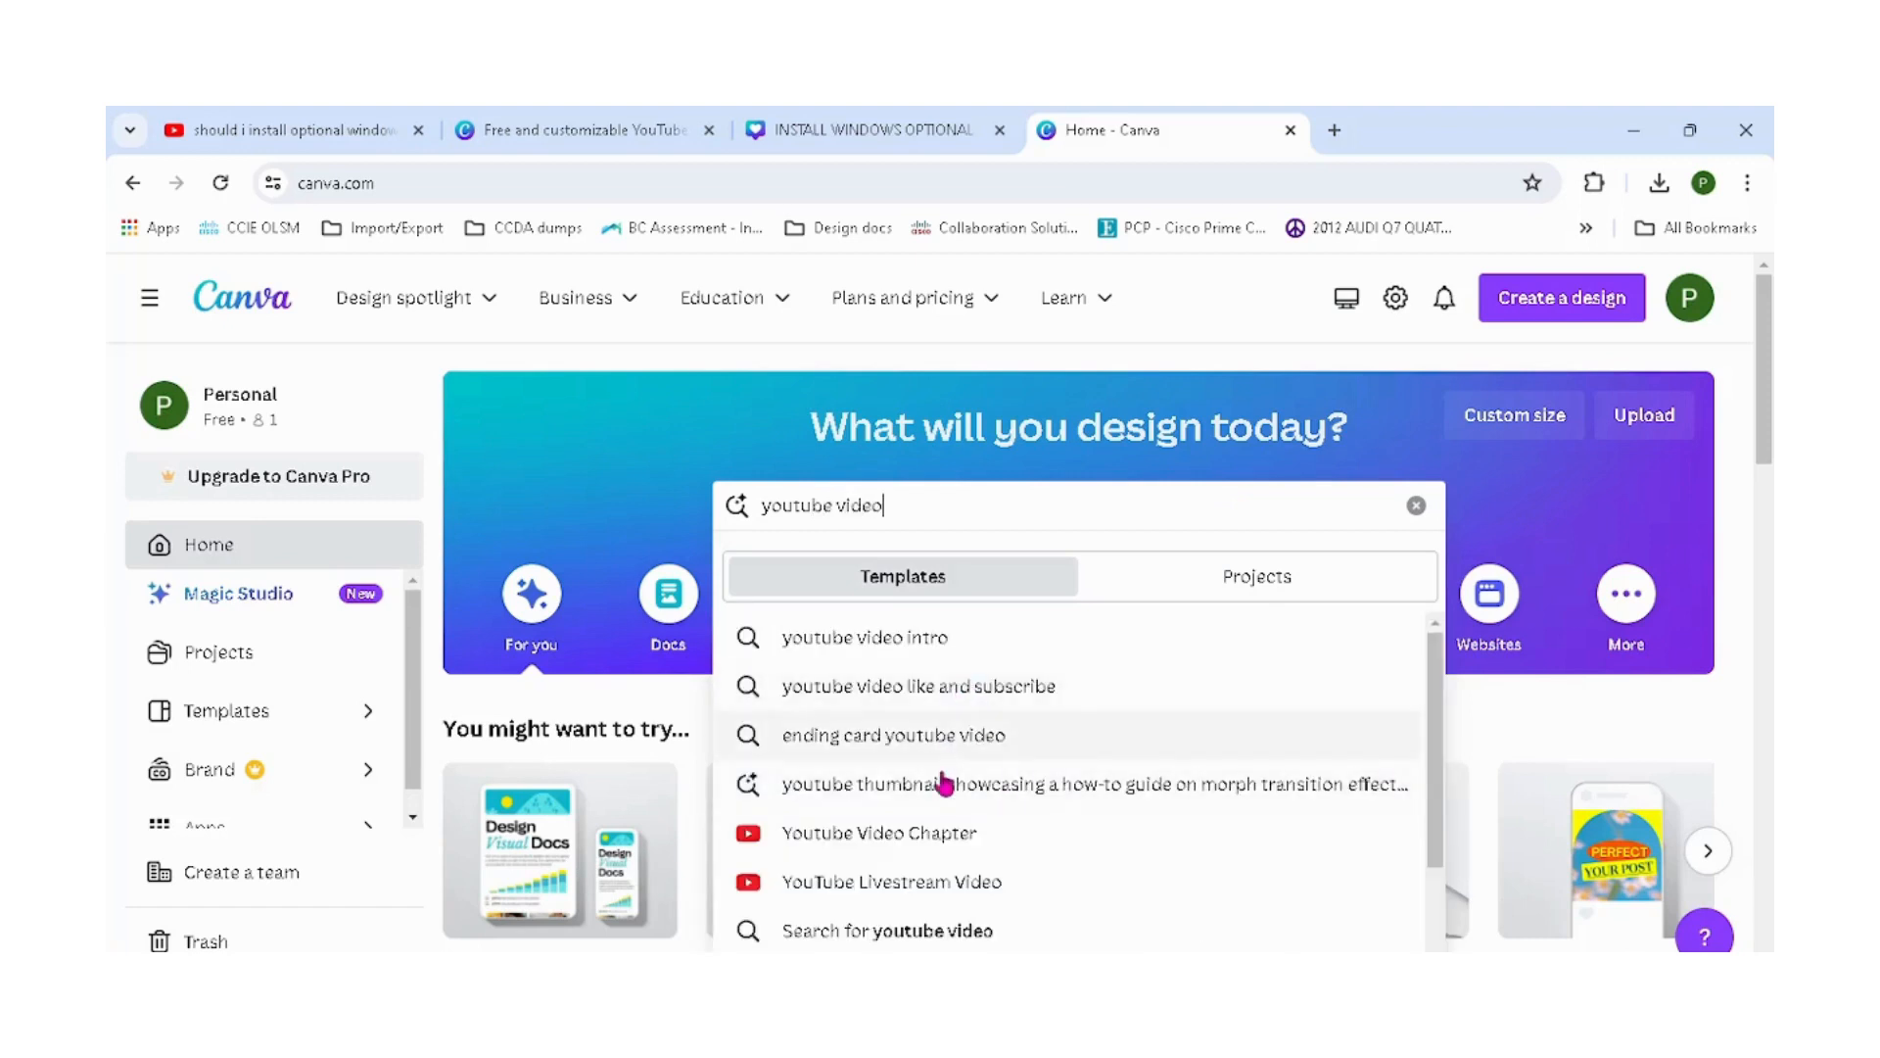
click(908, 661)
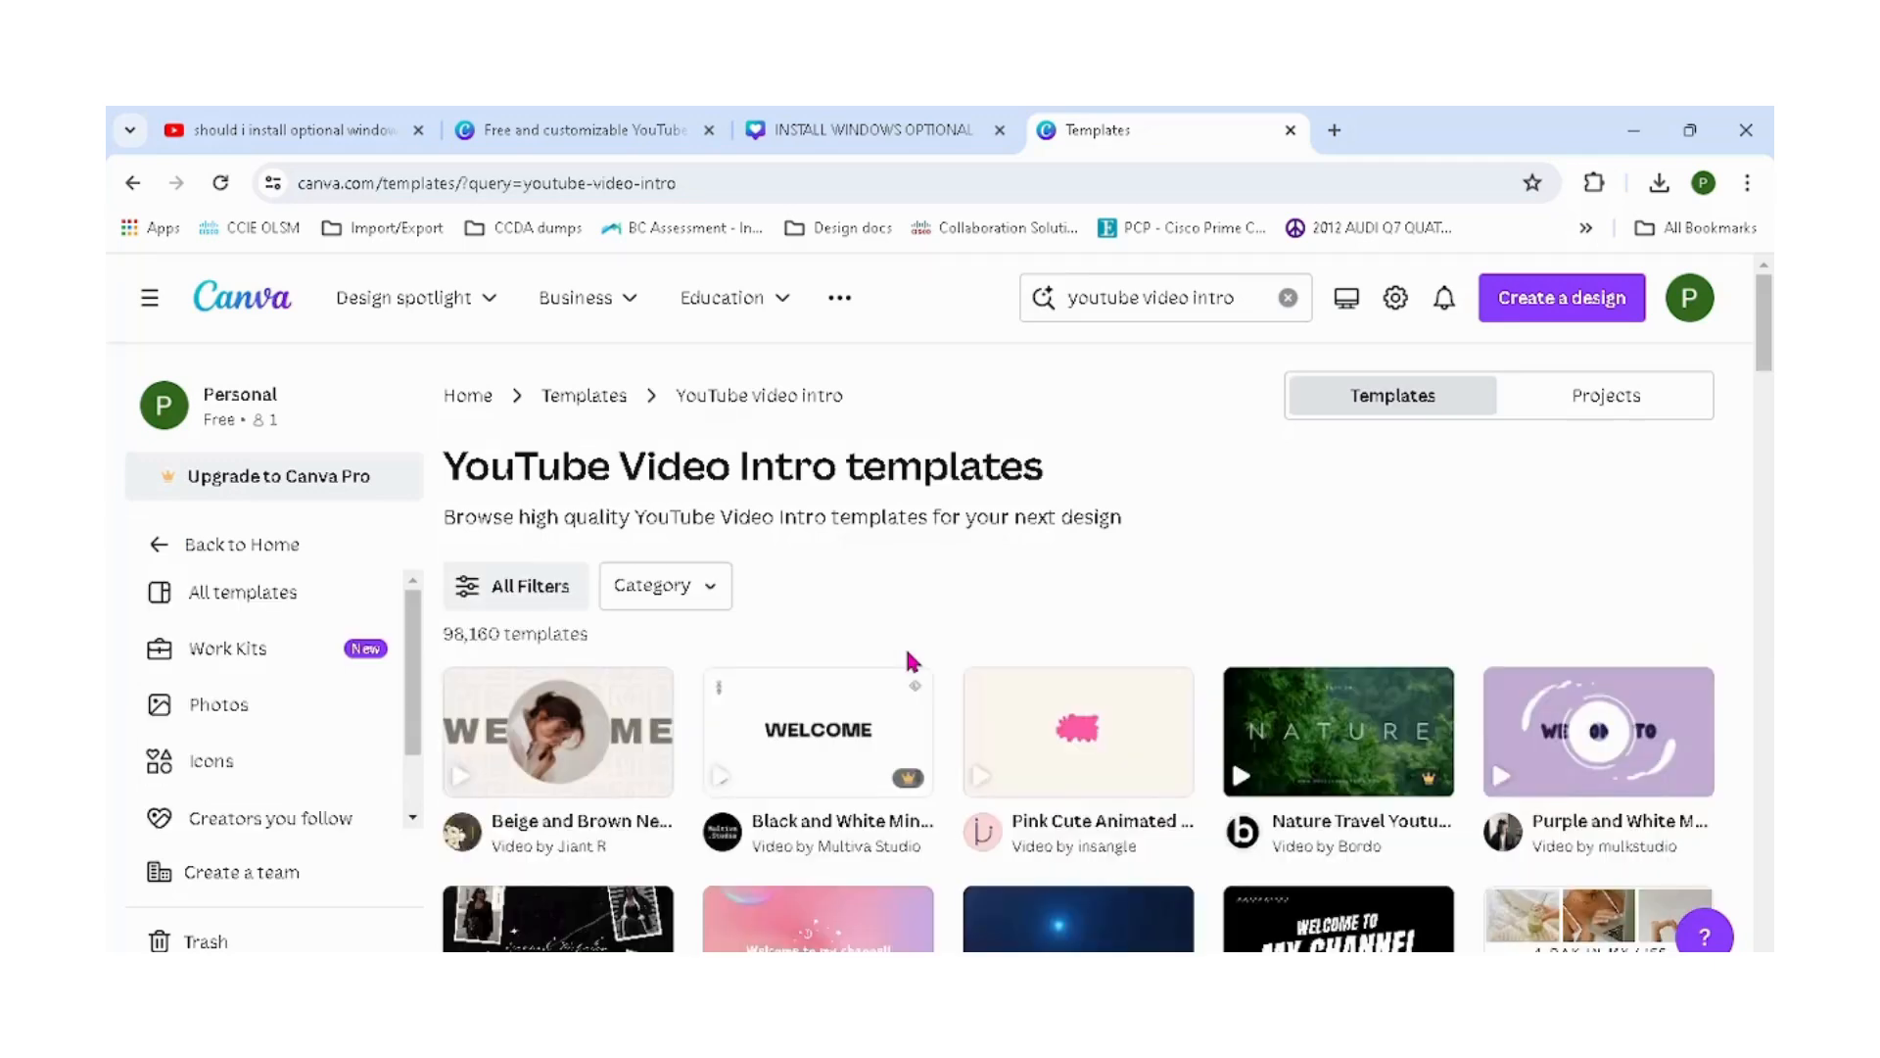
click(282, 559)
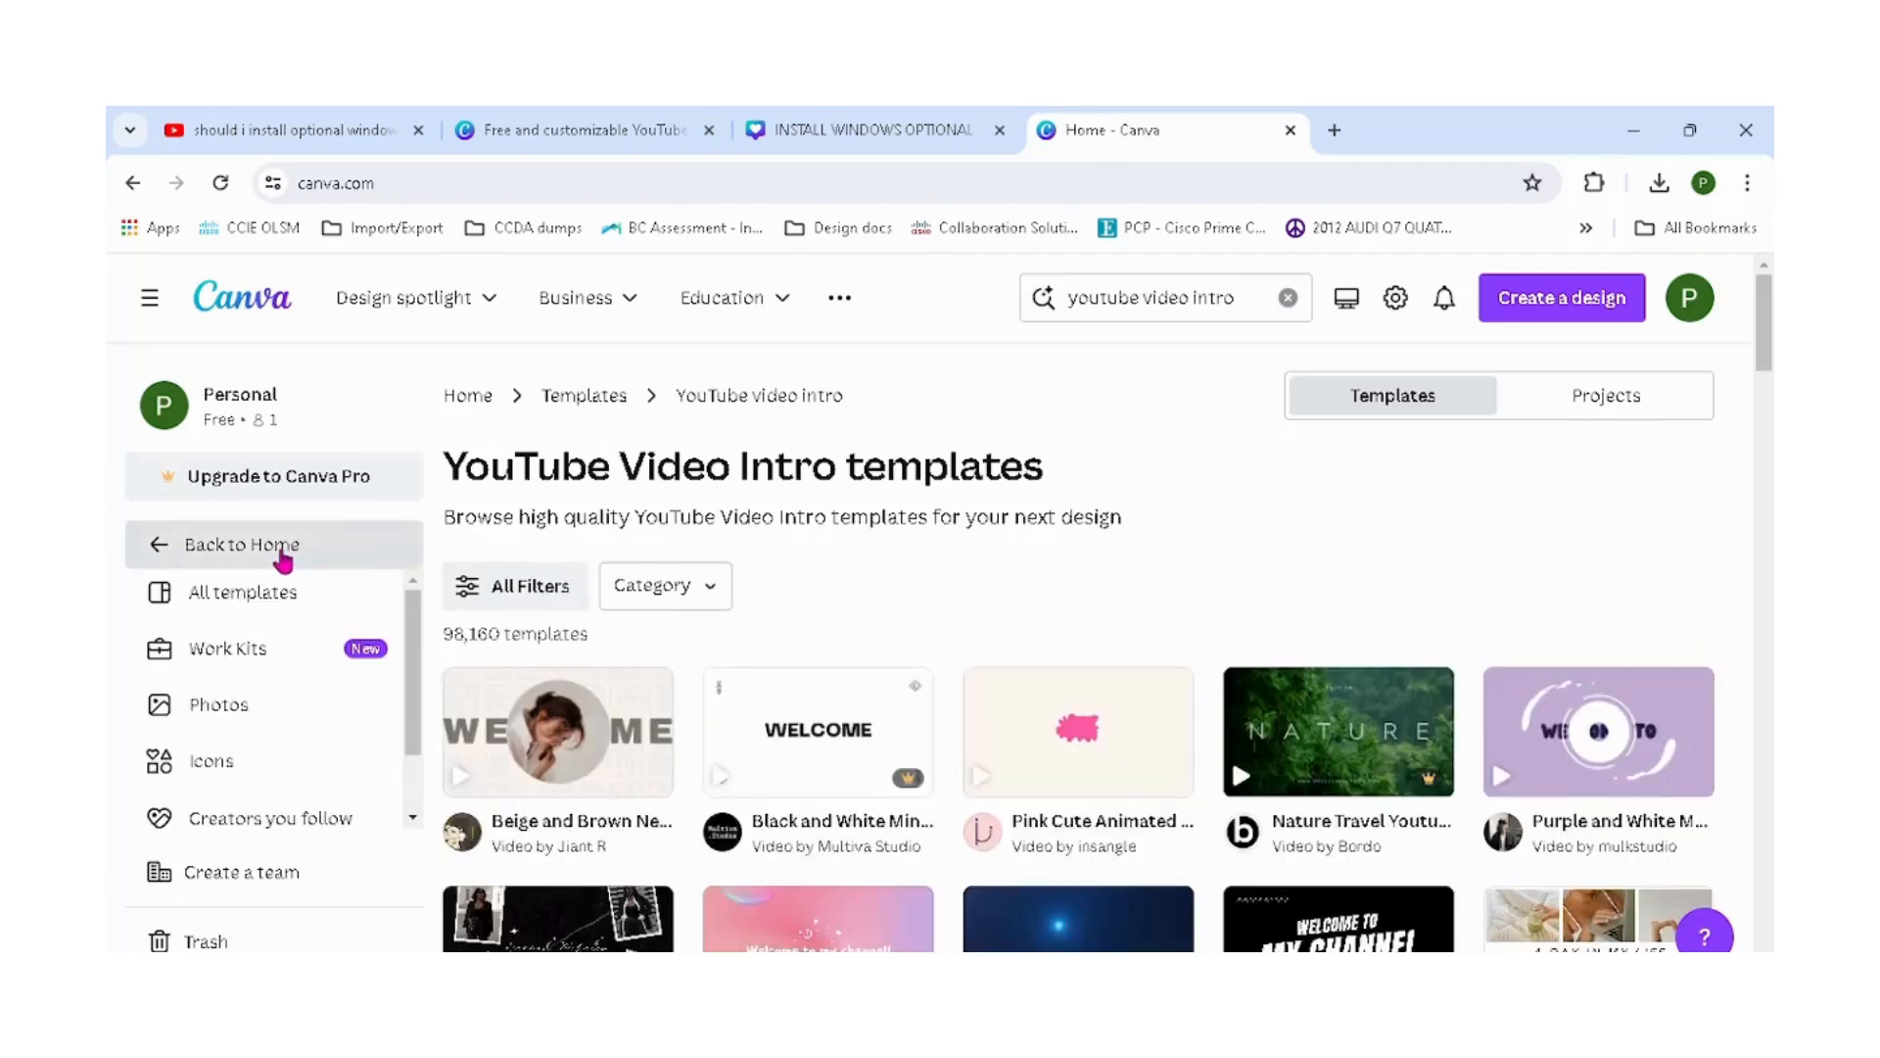
Create a blank YouTube Video Chapter design from the search suggestions.
click(917, 509)
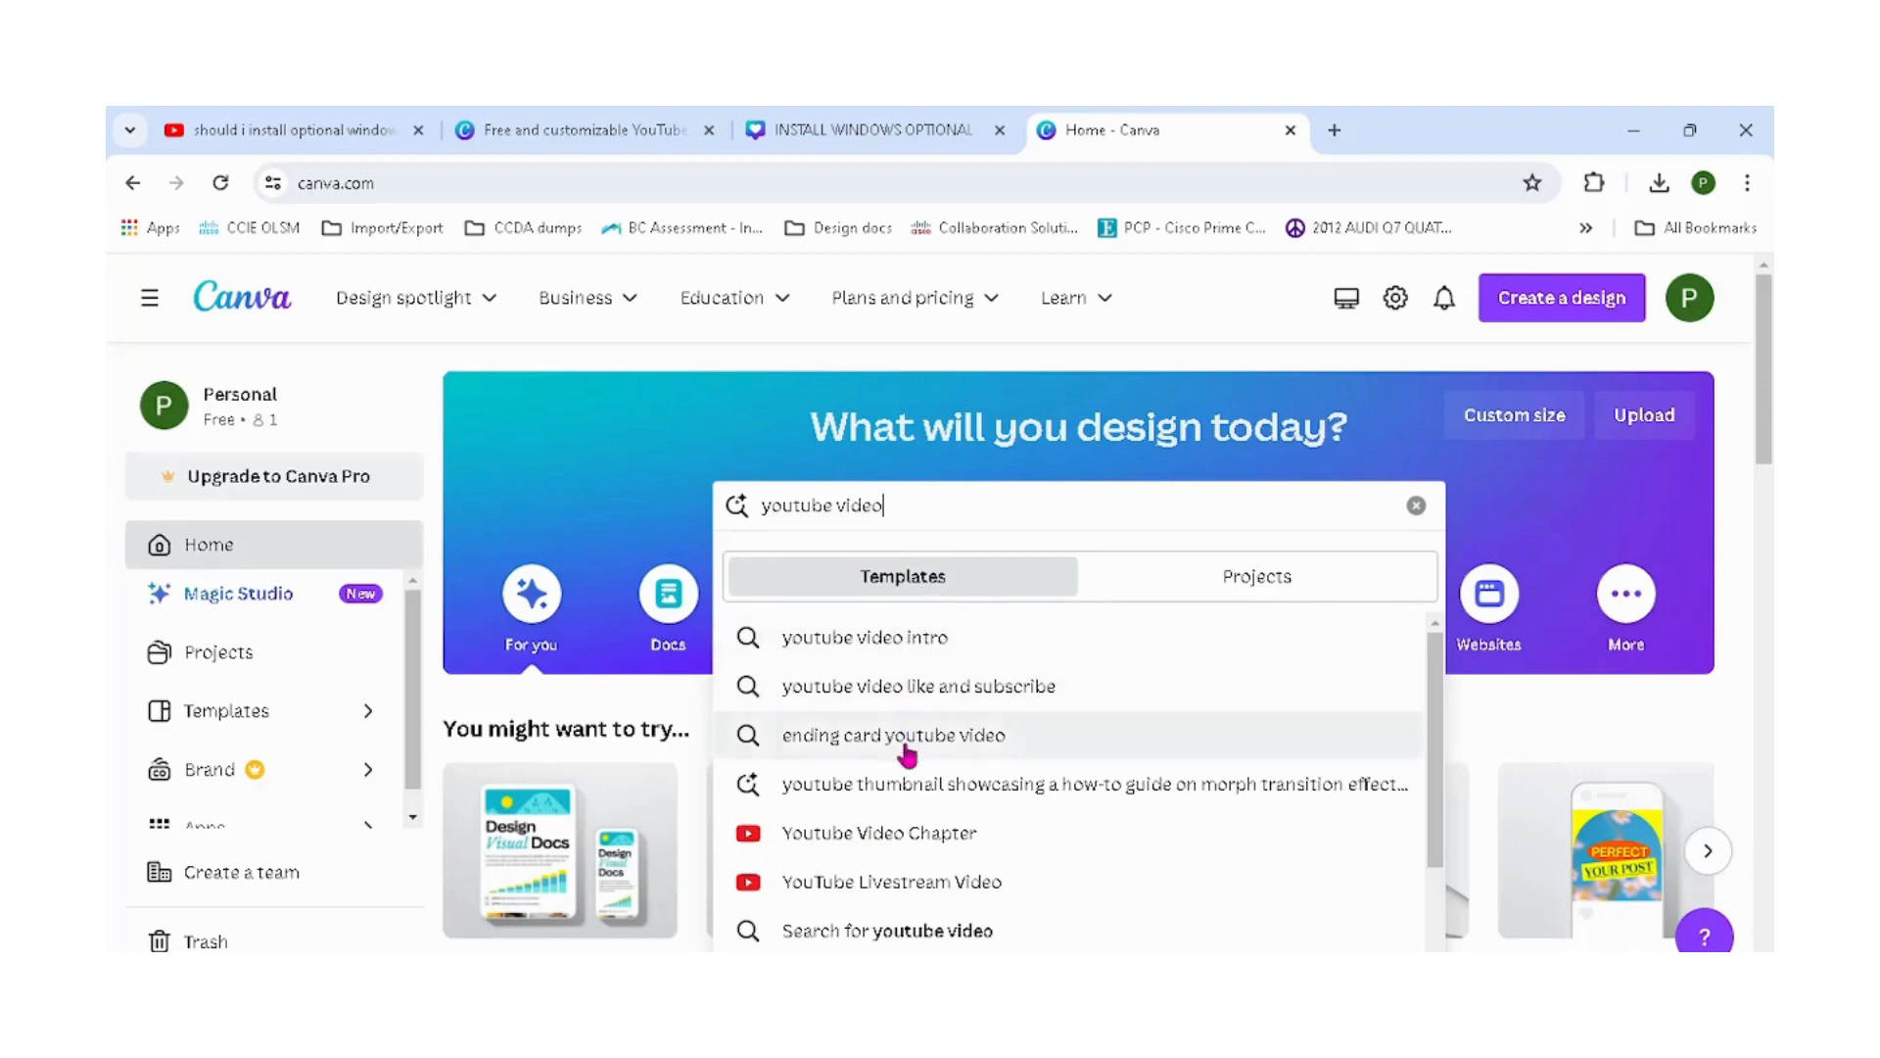
click(913, 840)
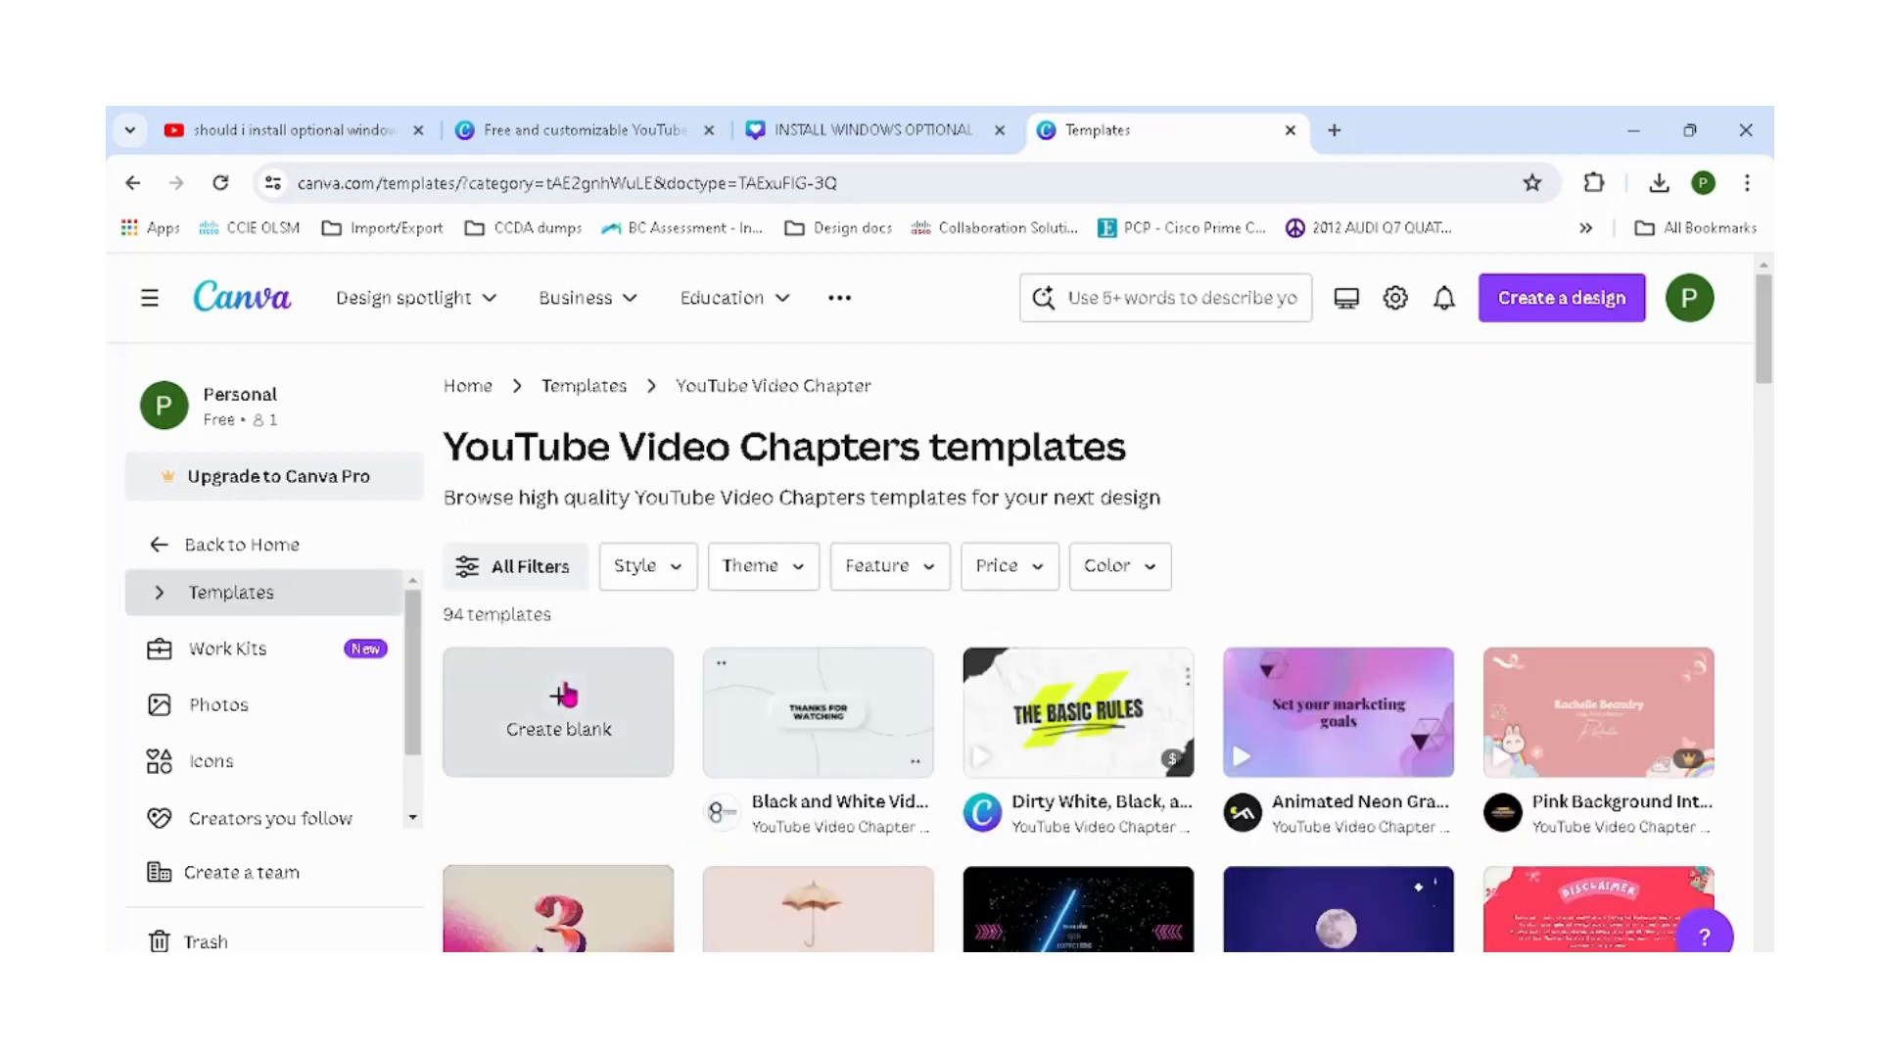
click(582, 707)
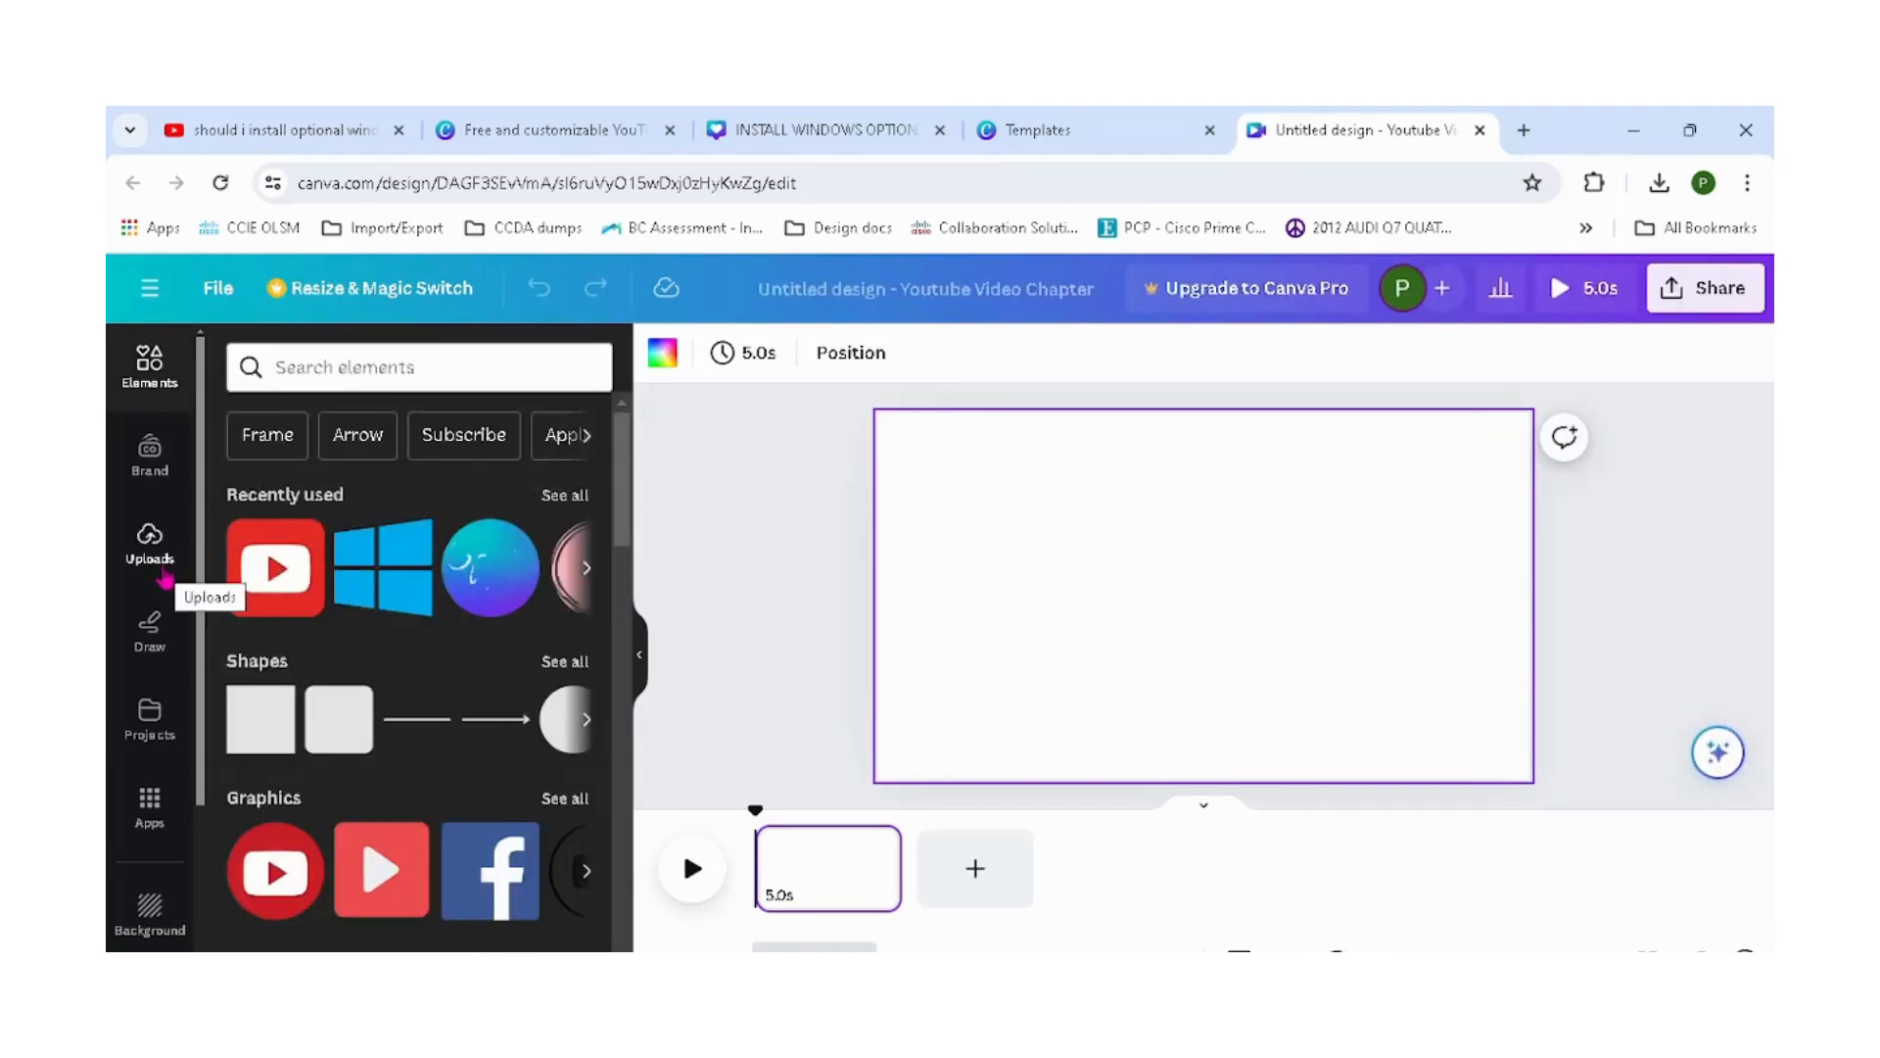
Upload the video file optional update video.mkv from the Videos folder.
click(149, 566)
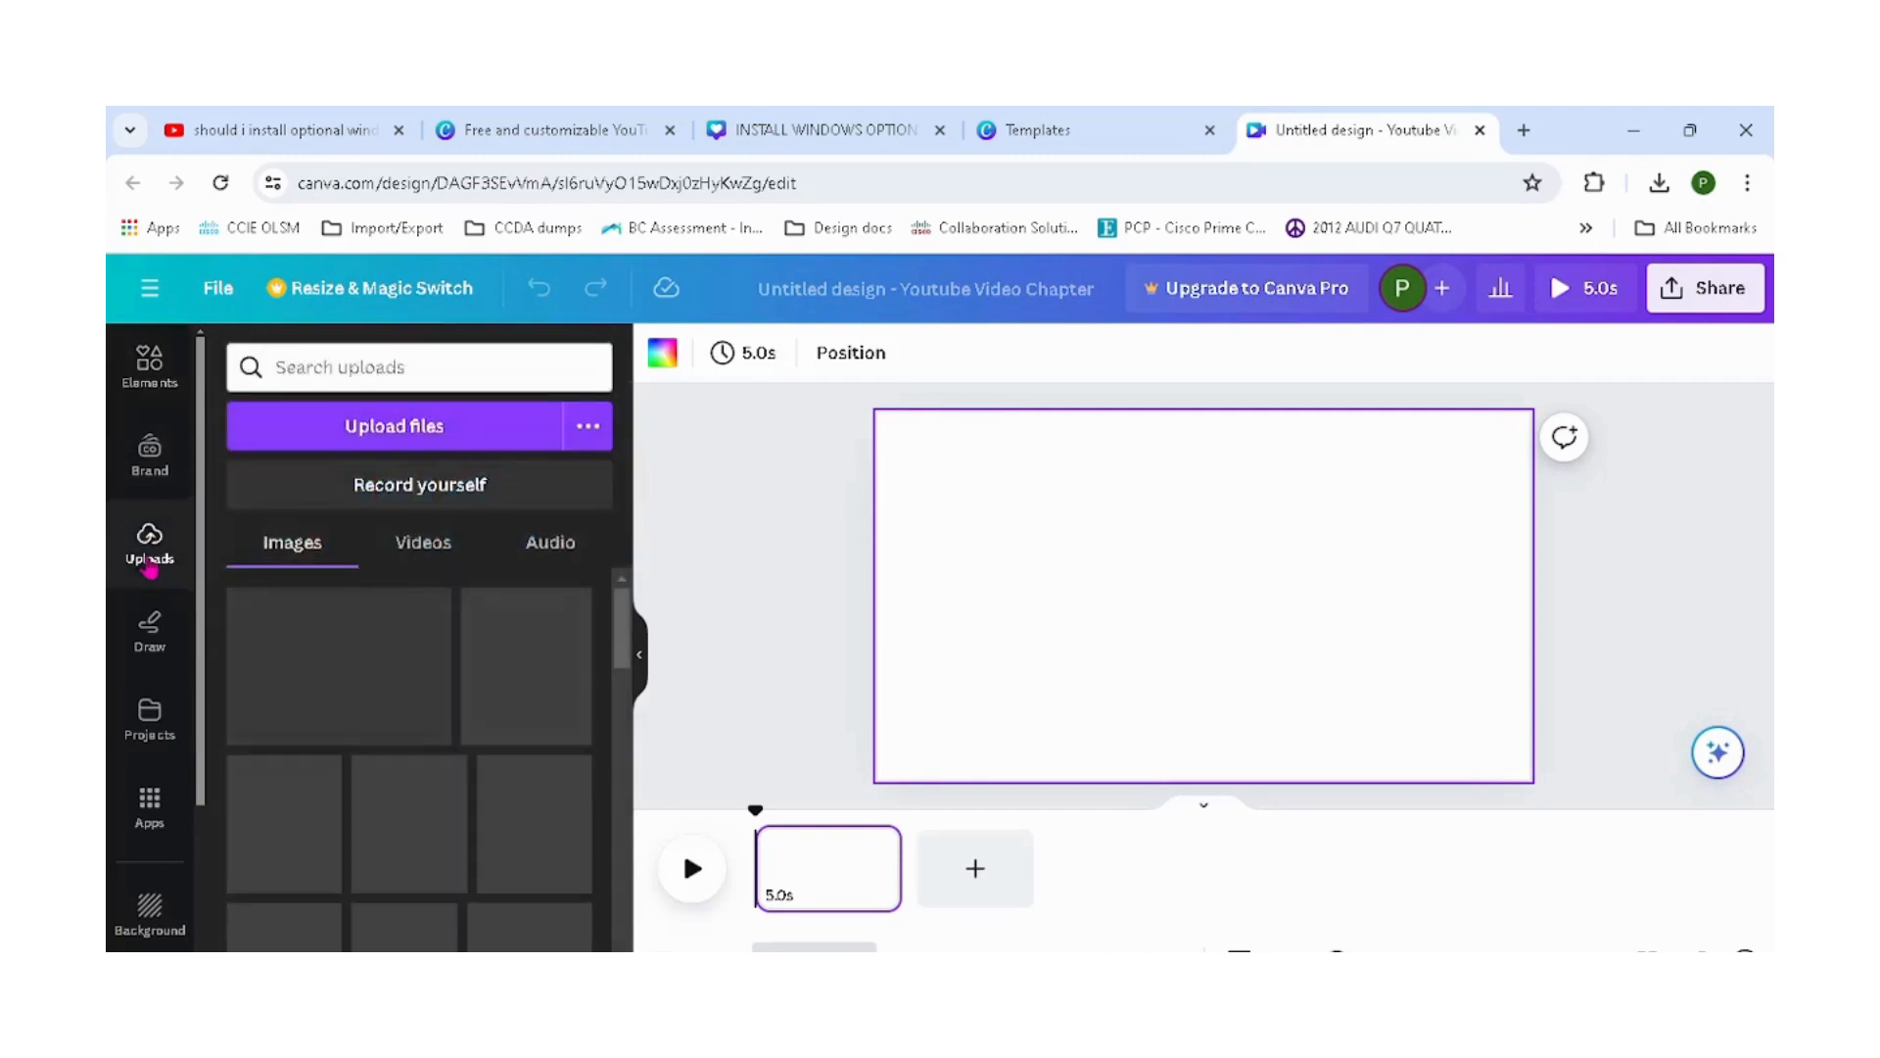
click(415, 438)
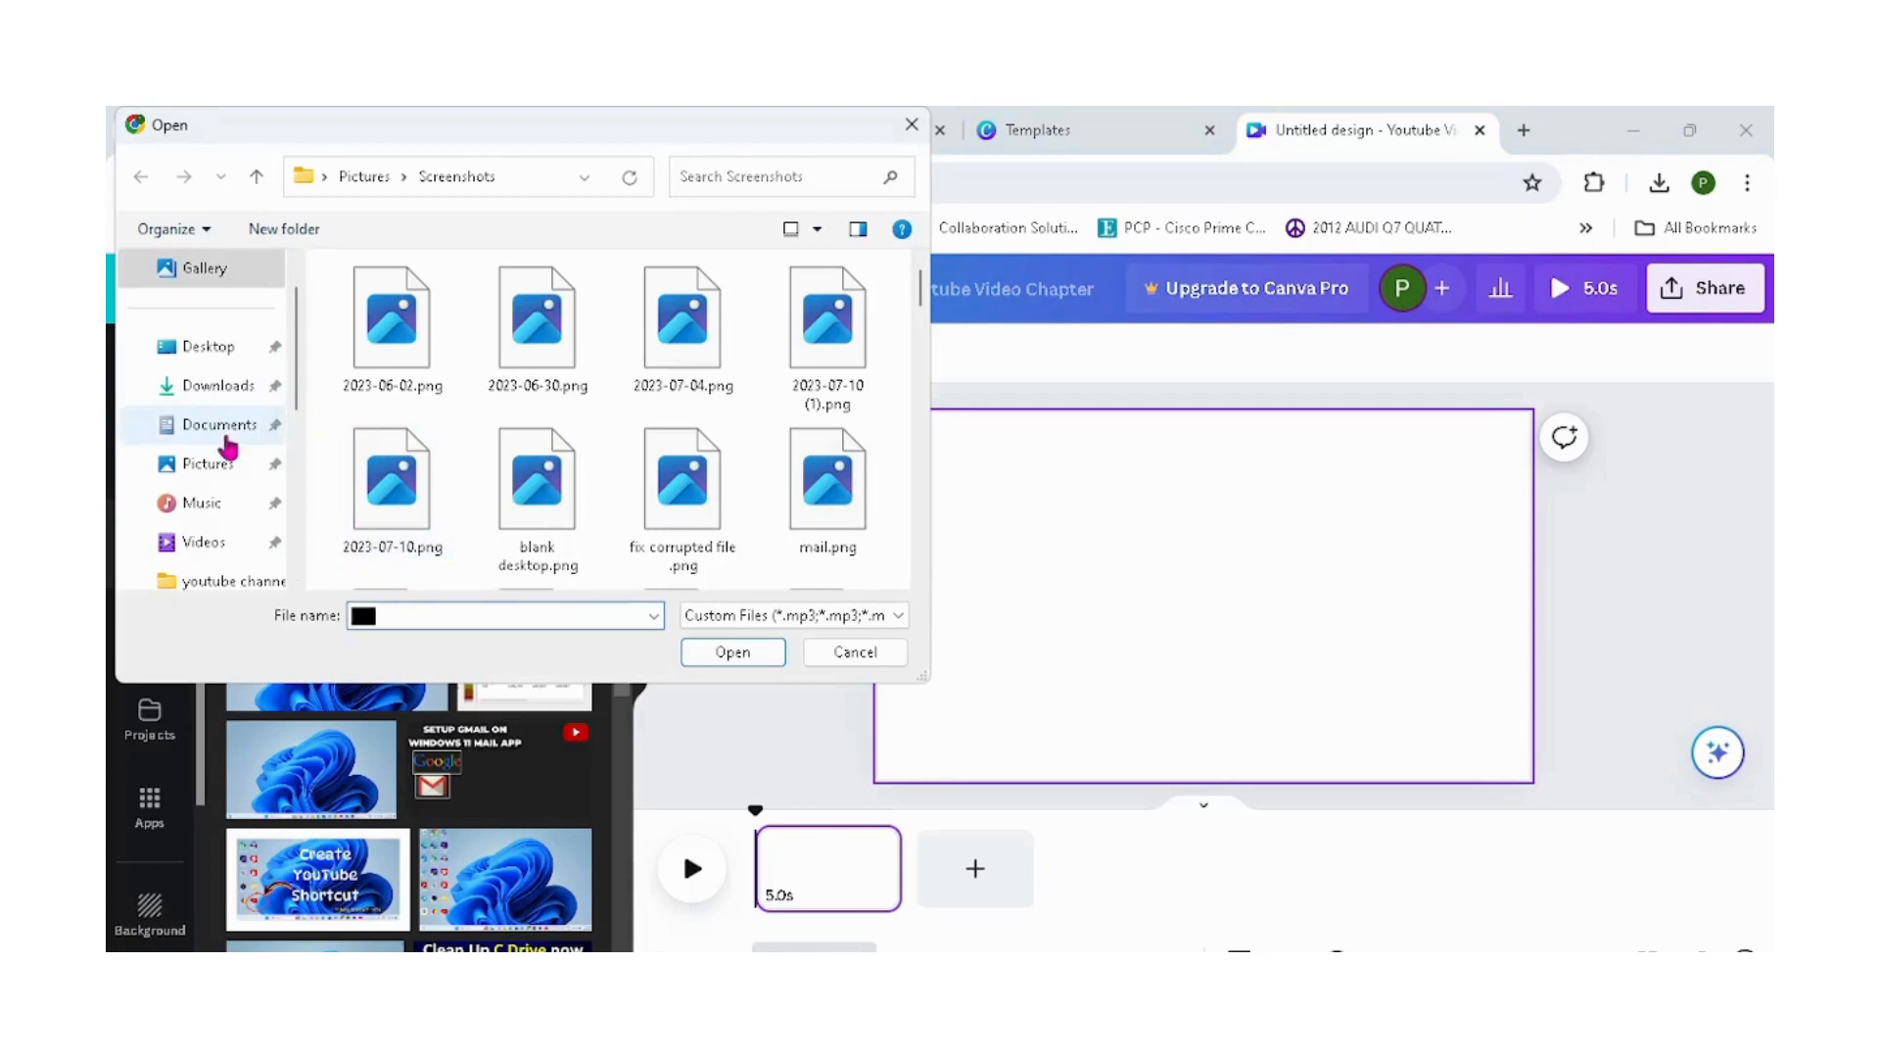
click(222, 544)
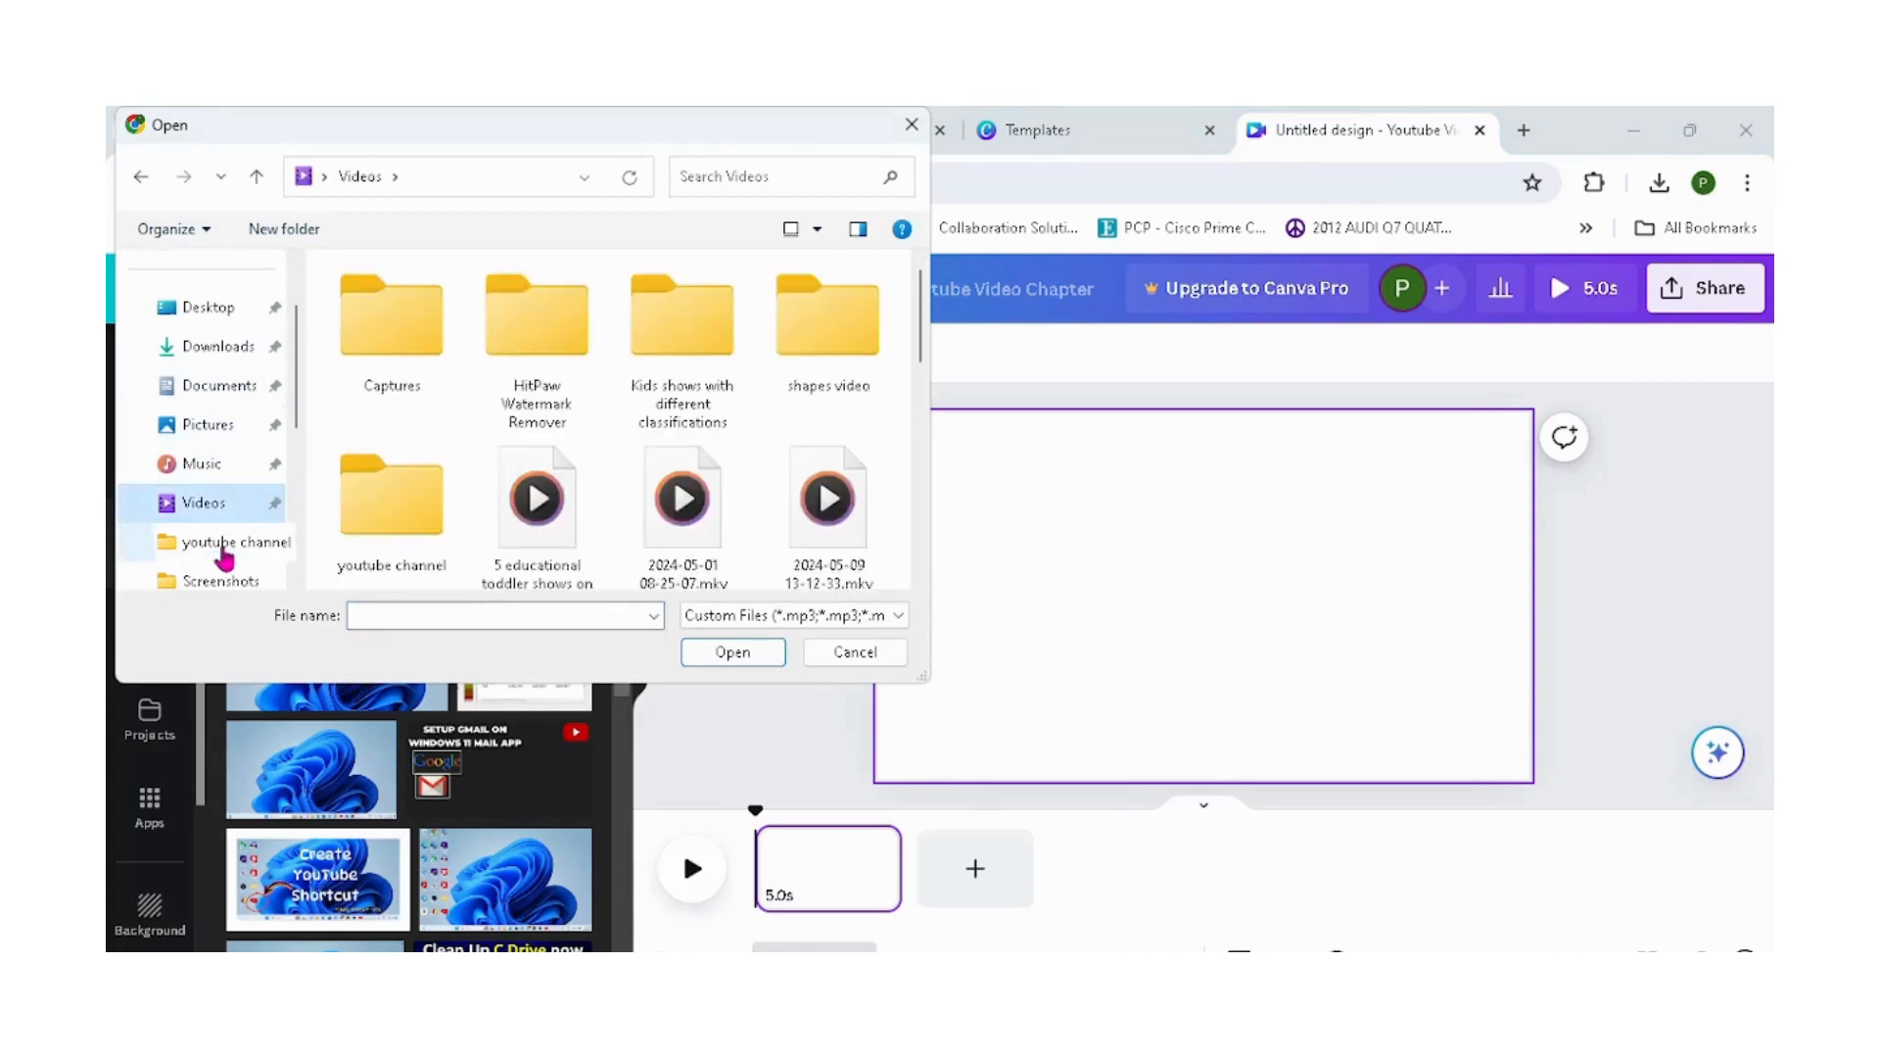
click(914, 581)
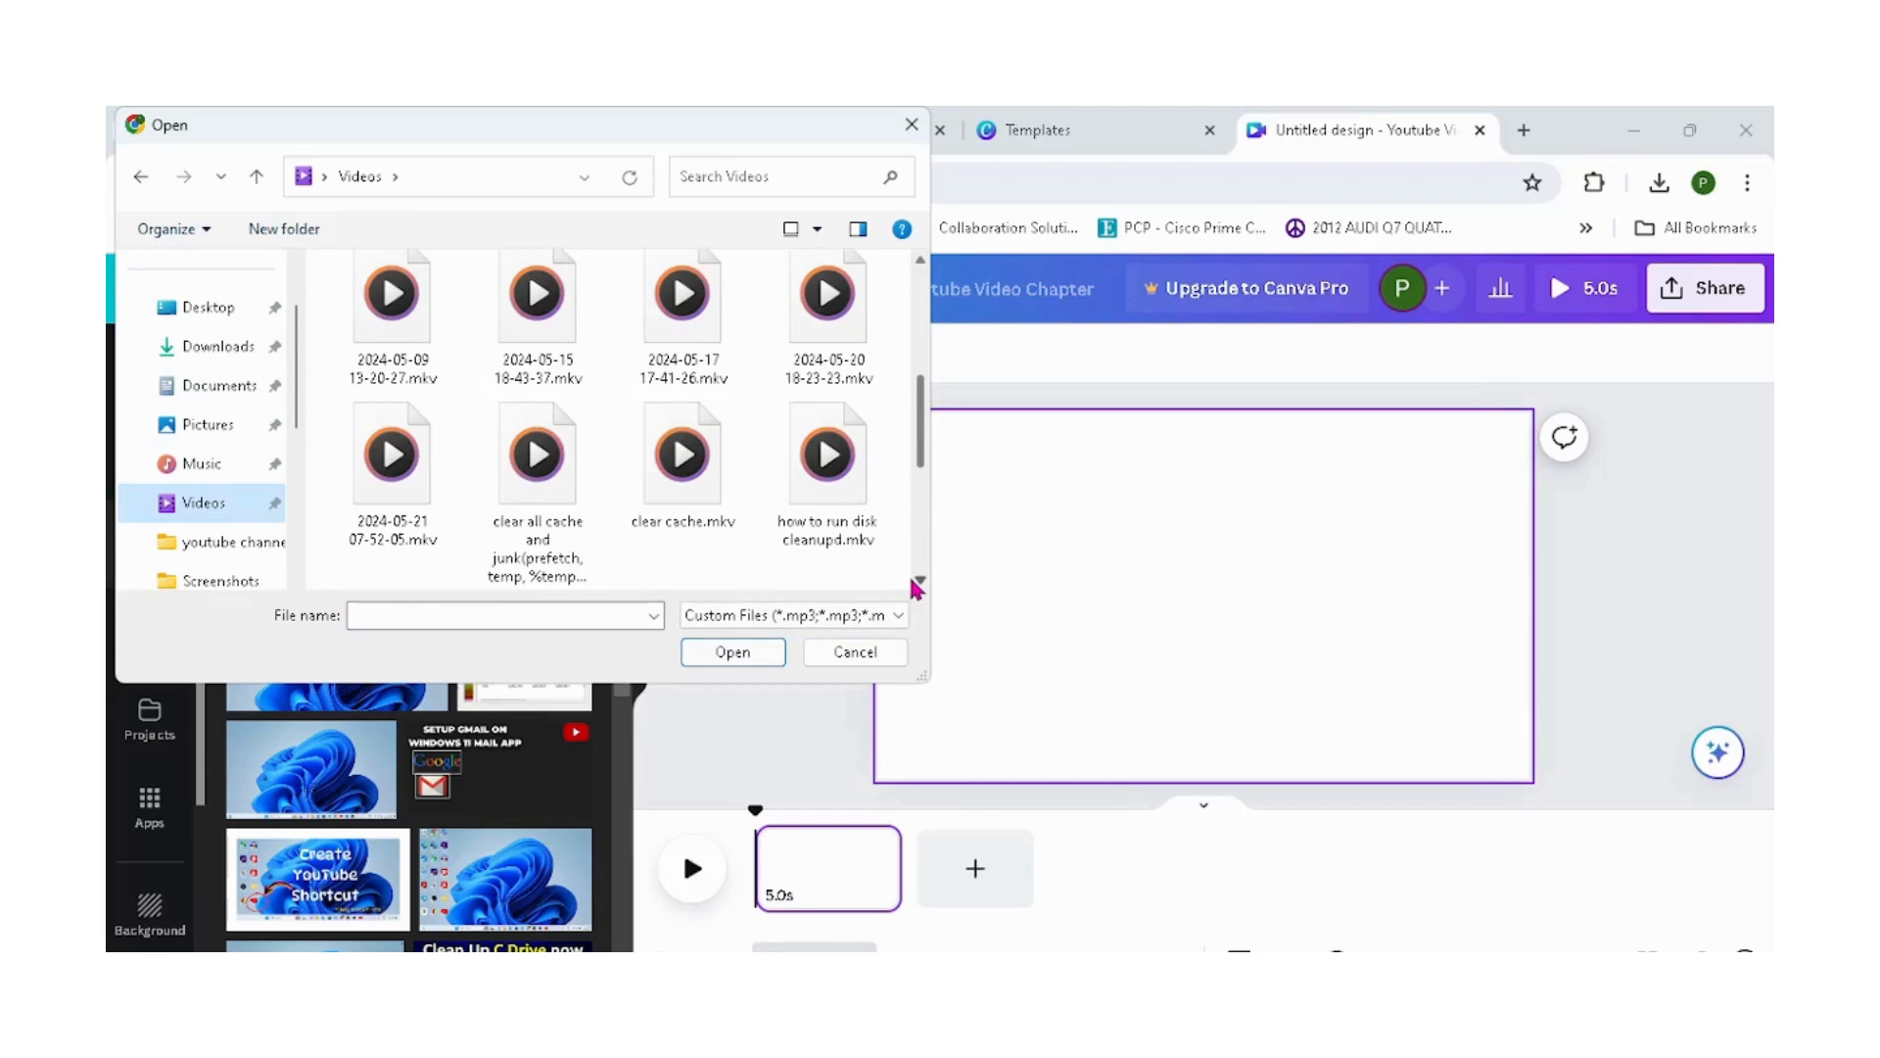
click(917, 581)
click(917, 582)
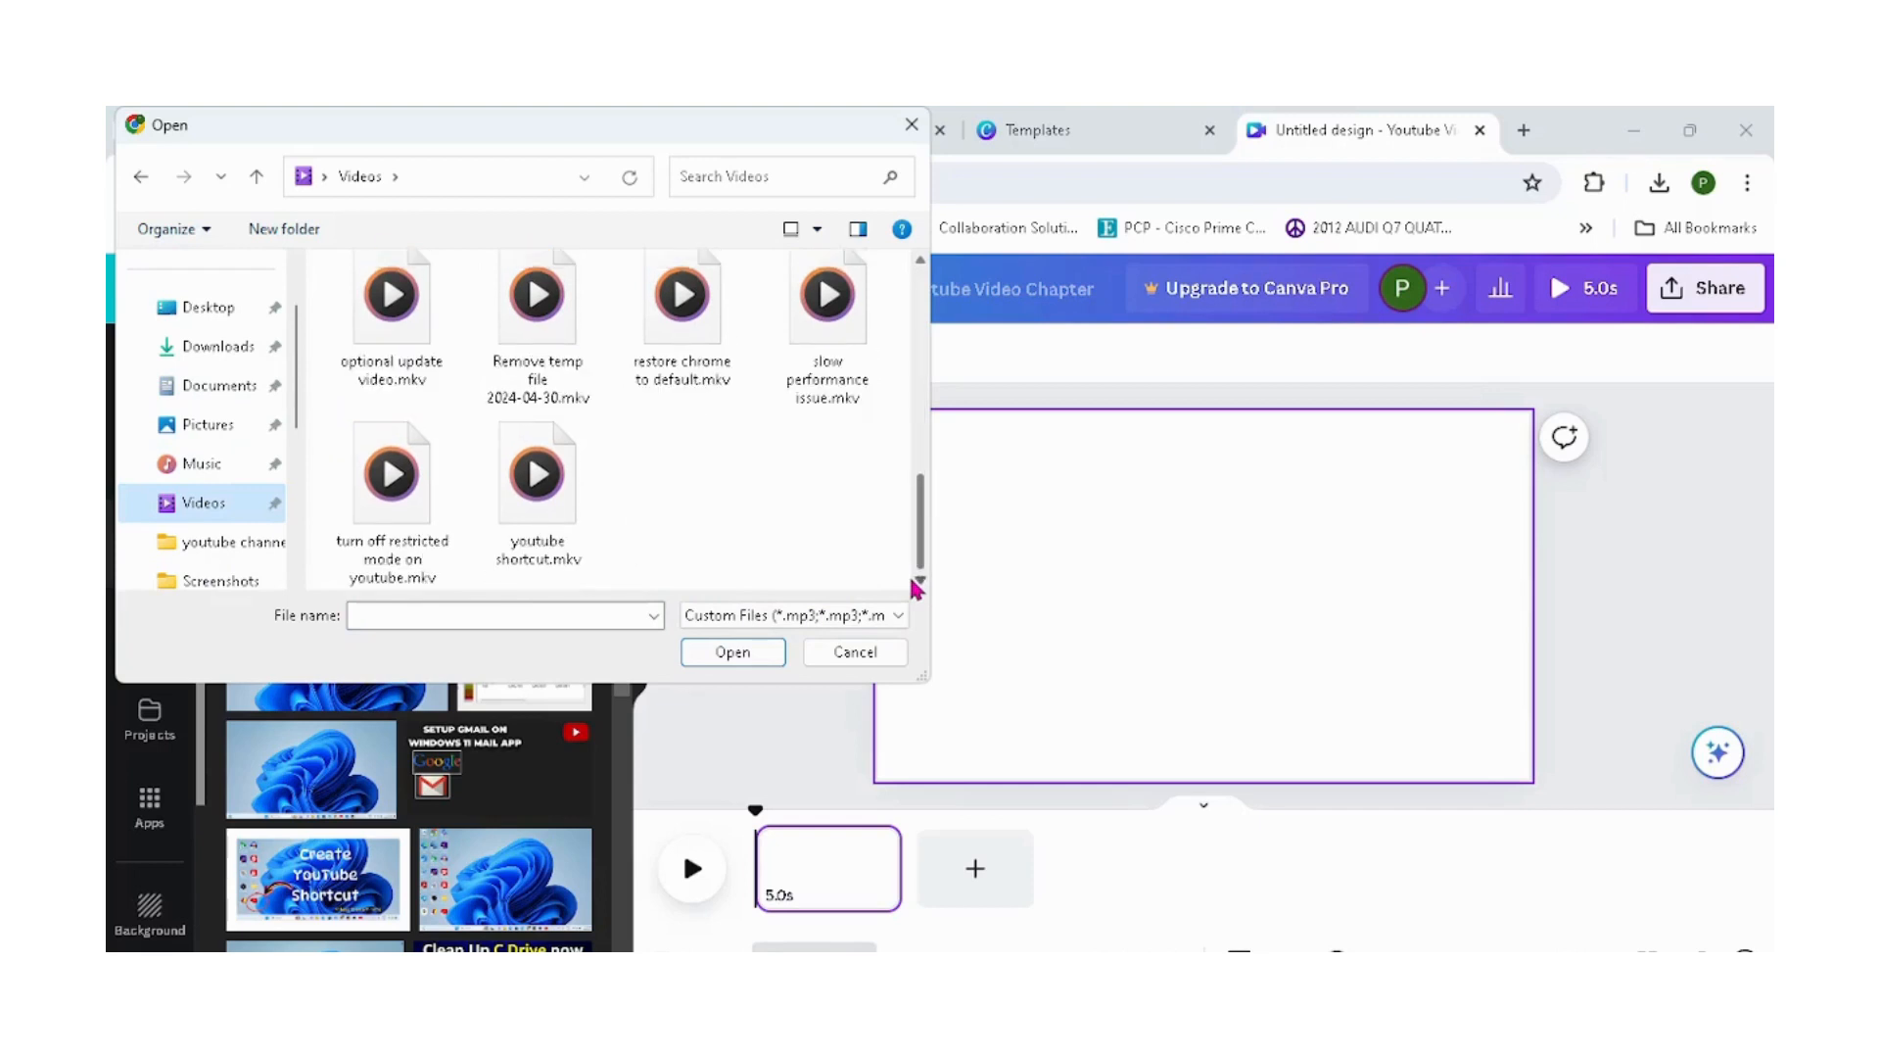
double_click(437, 353)
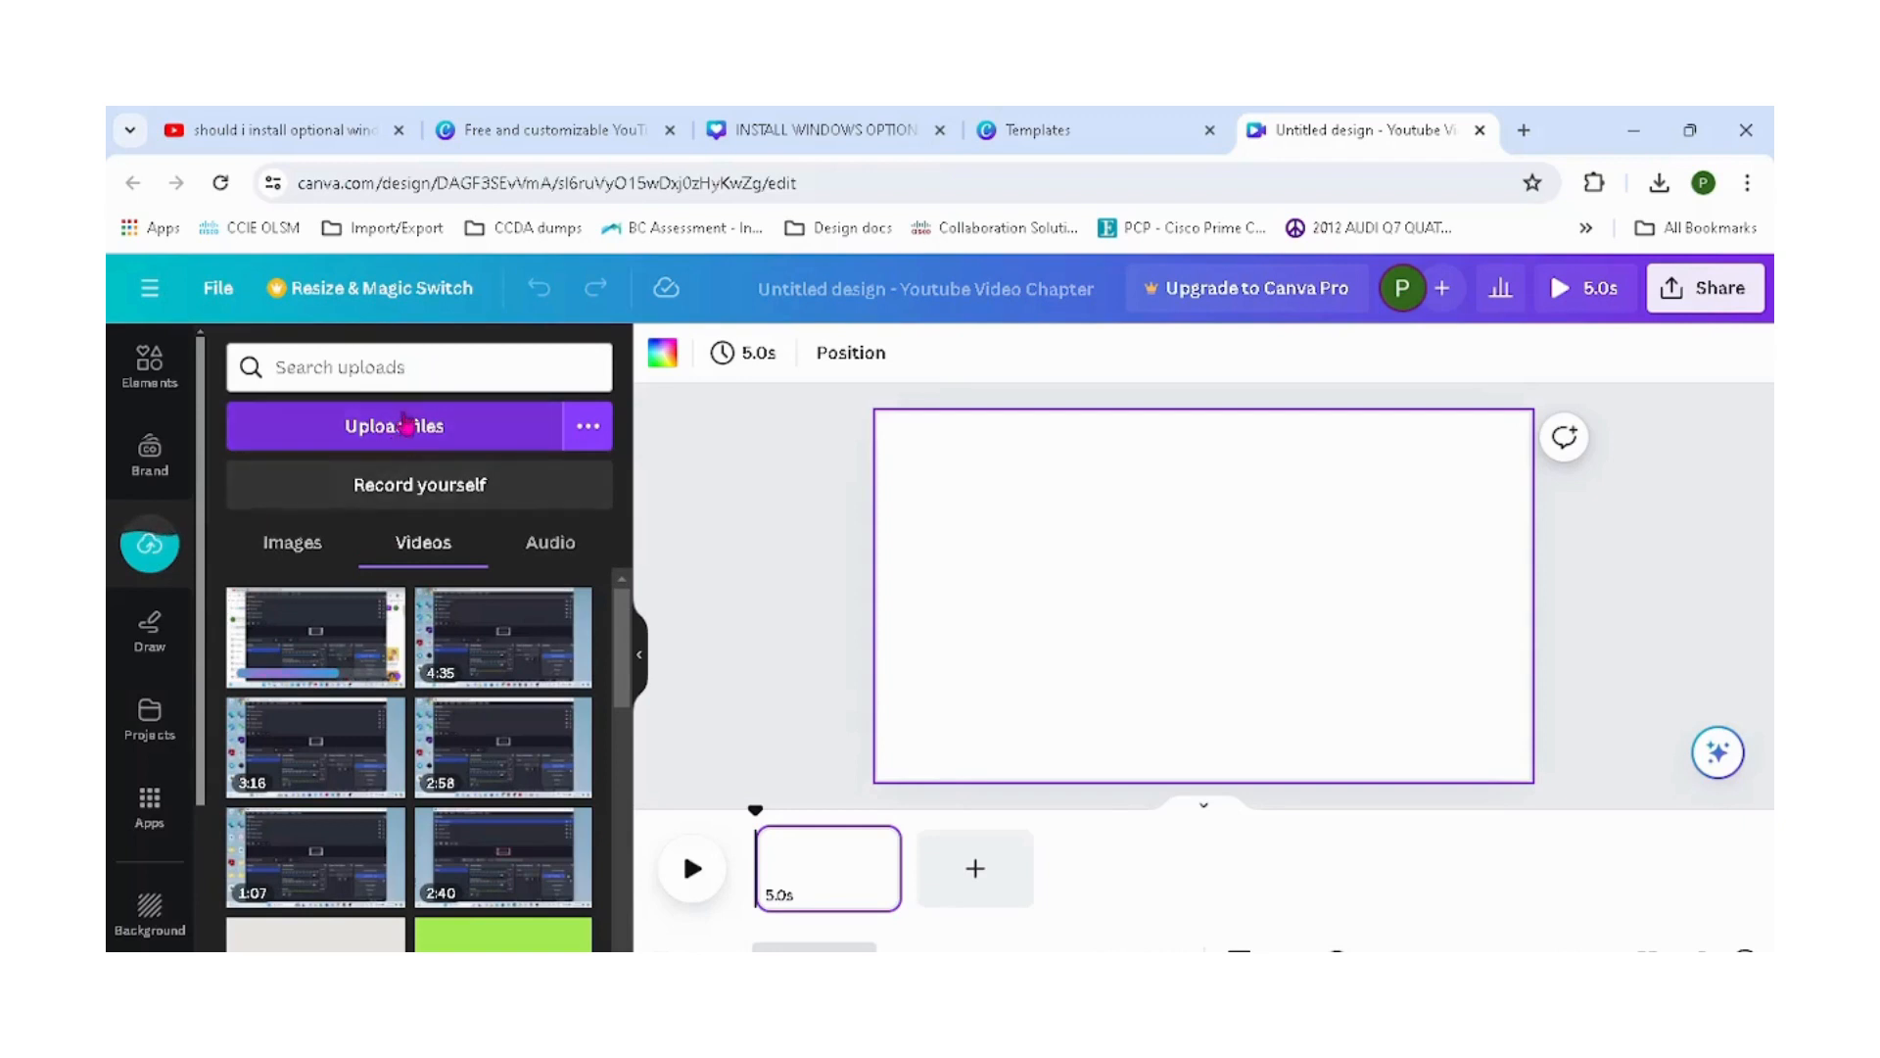
Upload the windows option update audio file from the Documents Audacity folder.
click(399, 433)
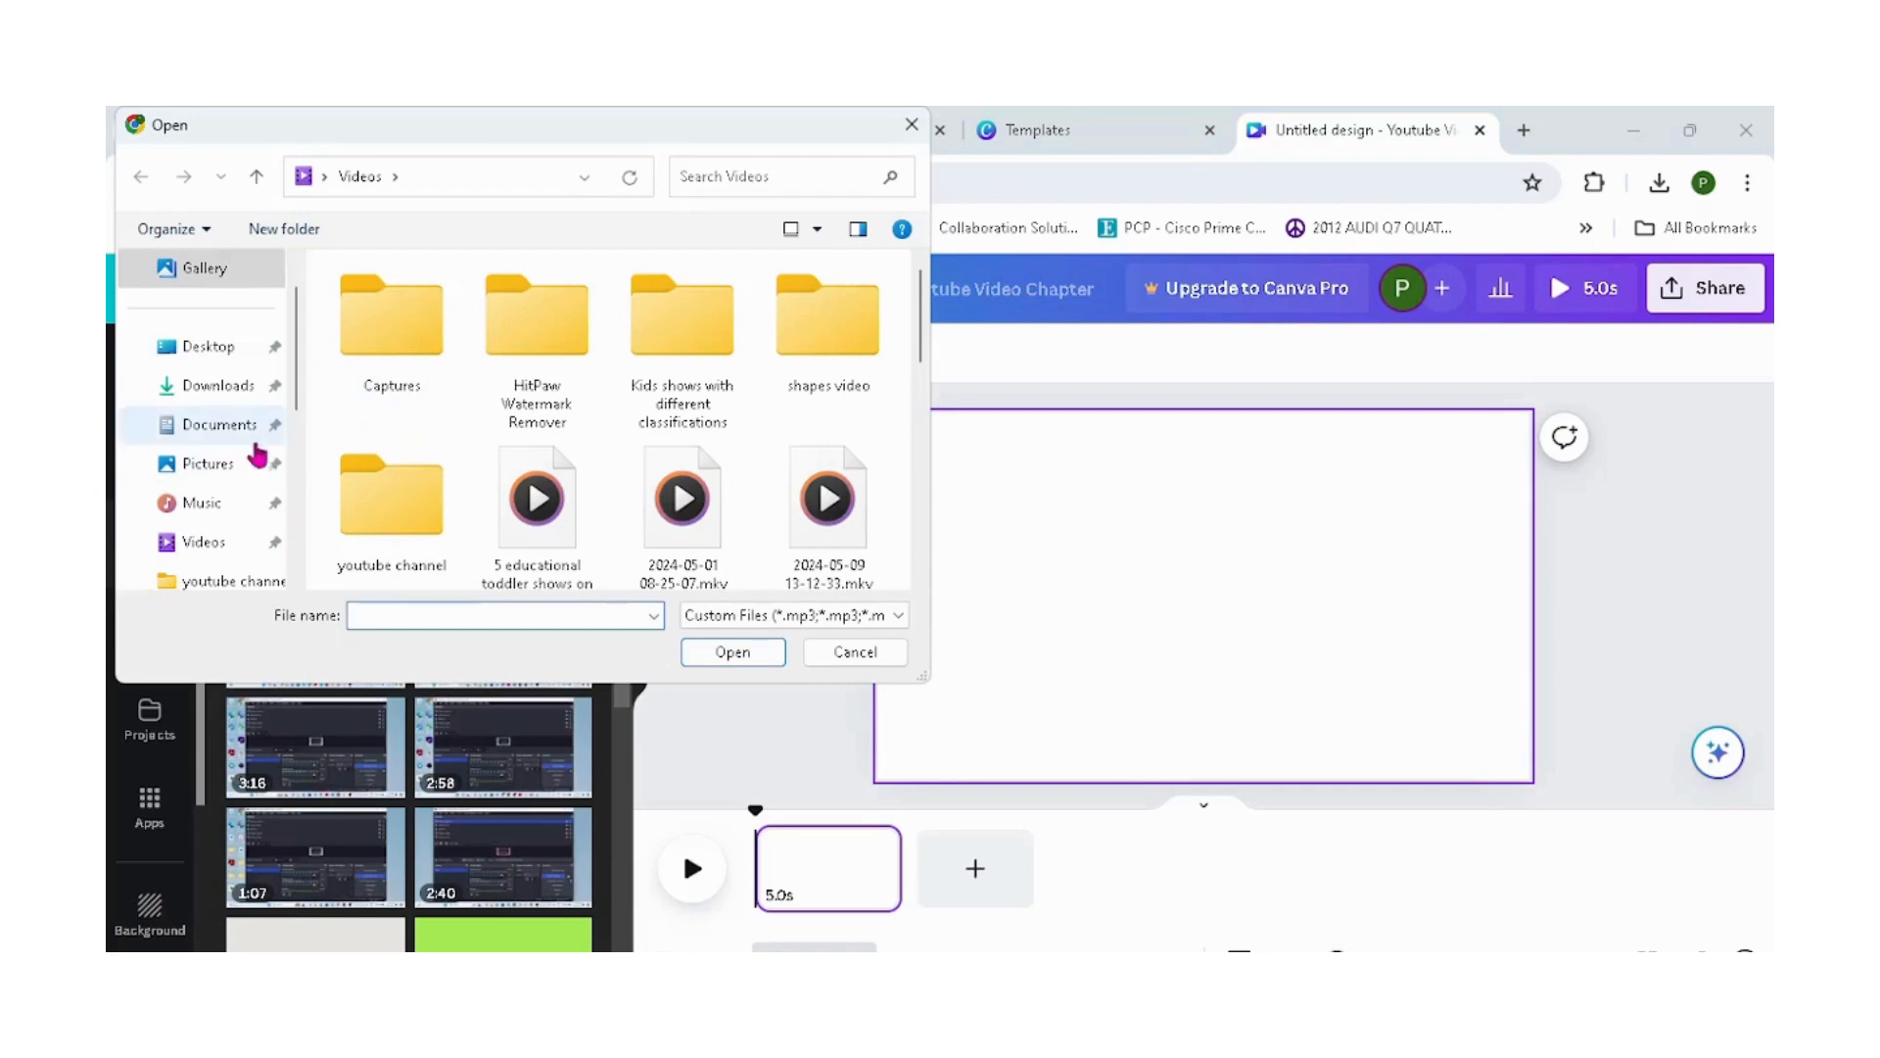
click(246, 437)
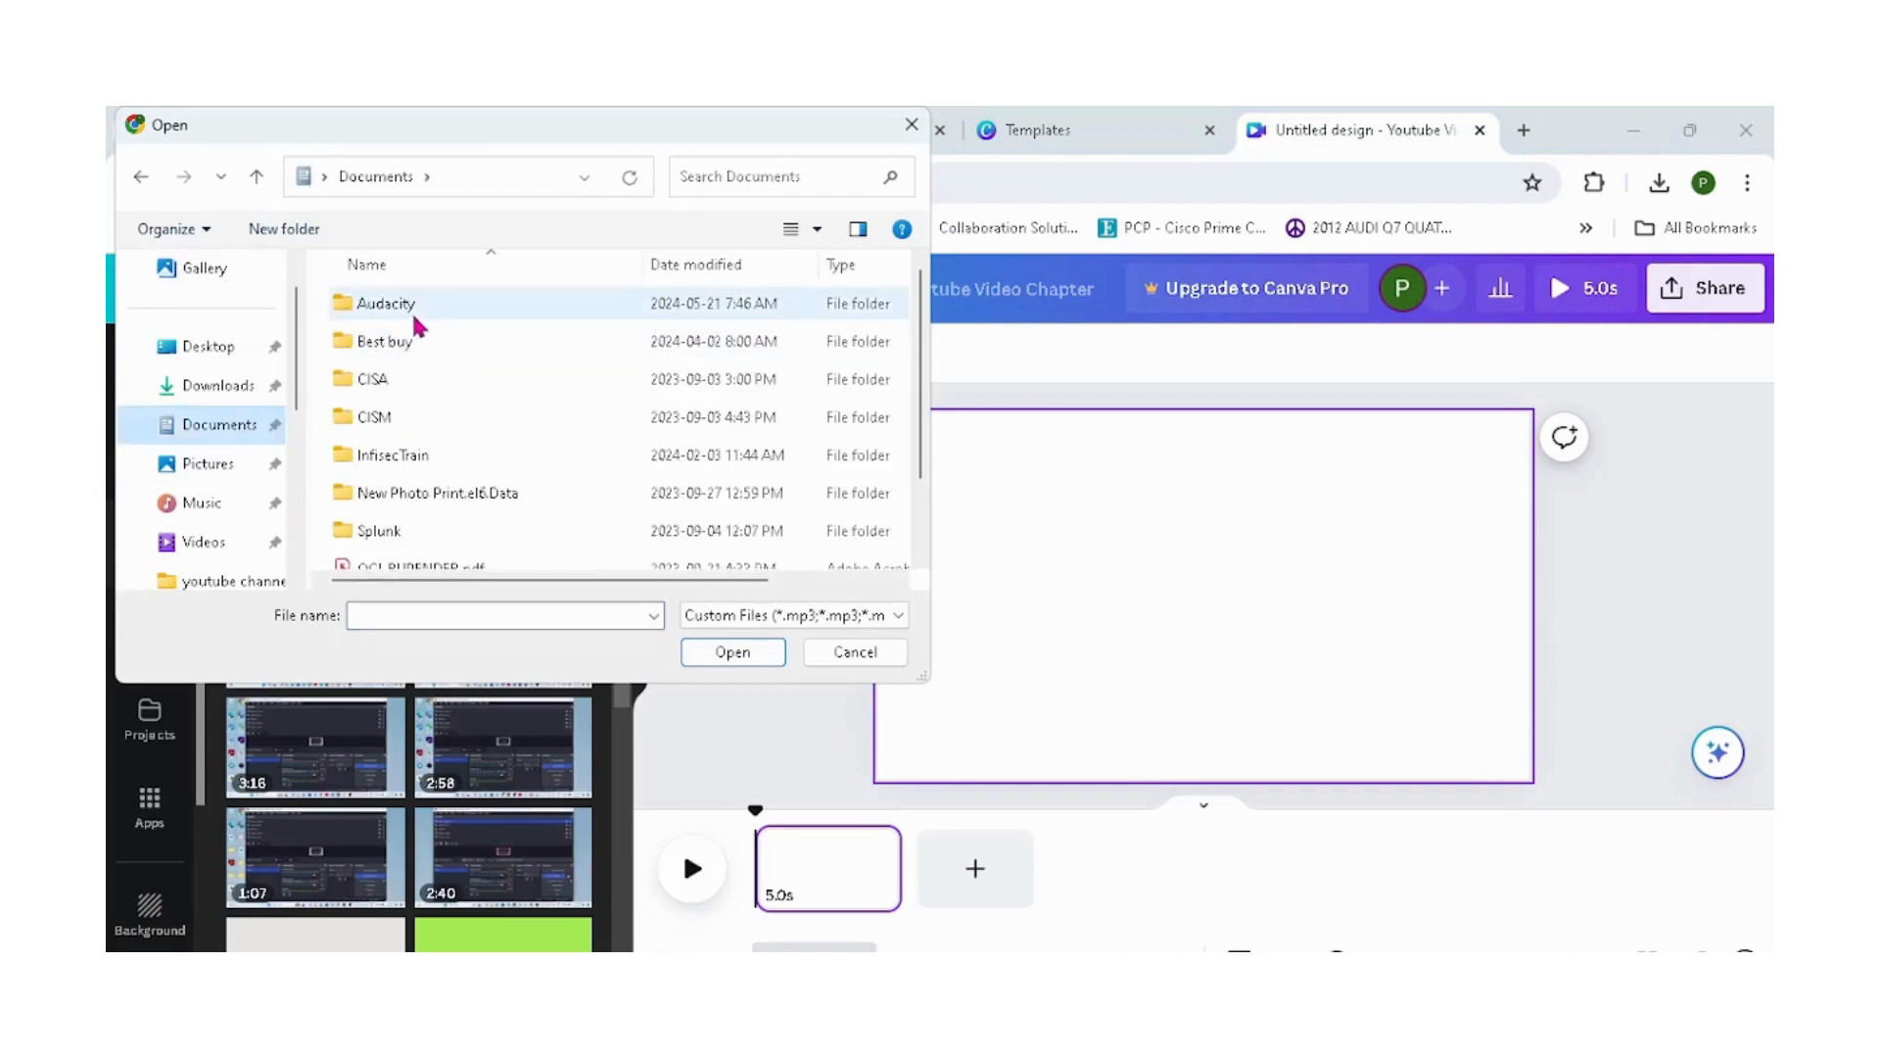
click(416, 317)
double_click(415, 324)
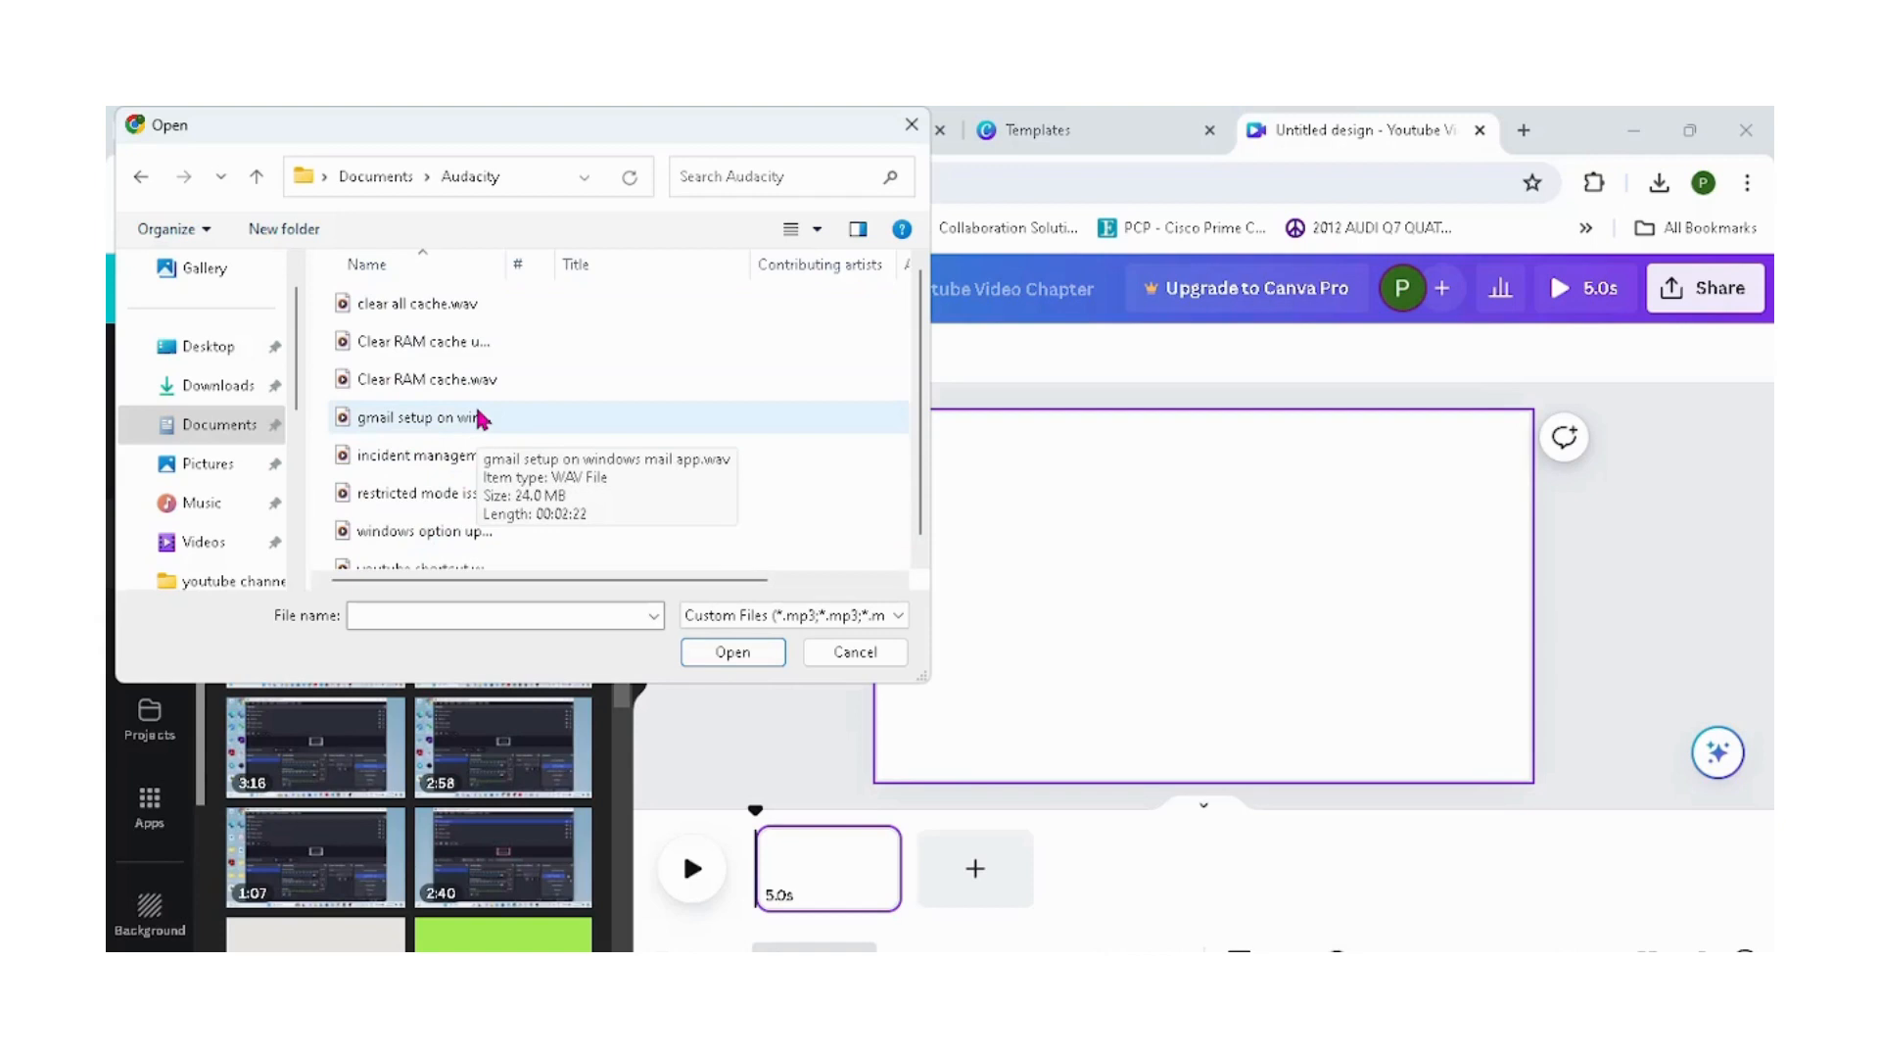
double_click(444, 532)
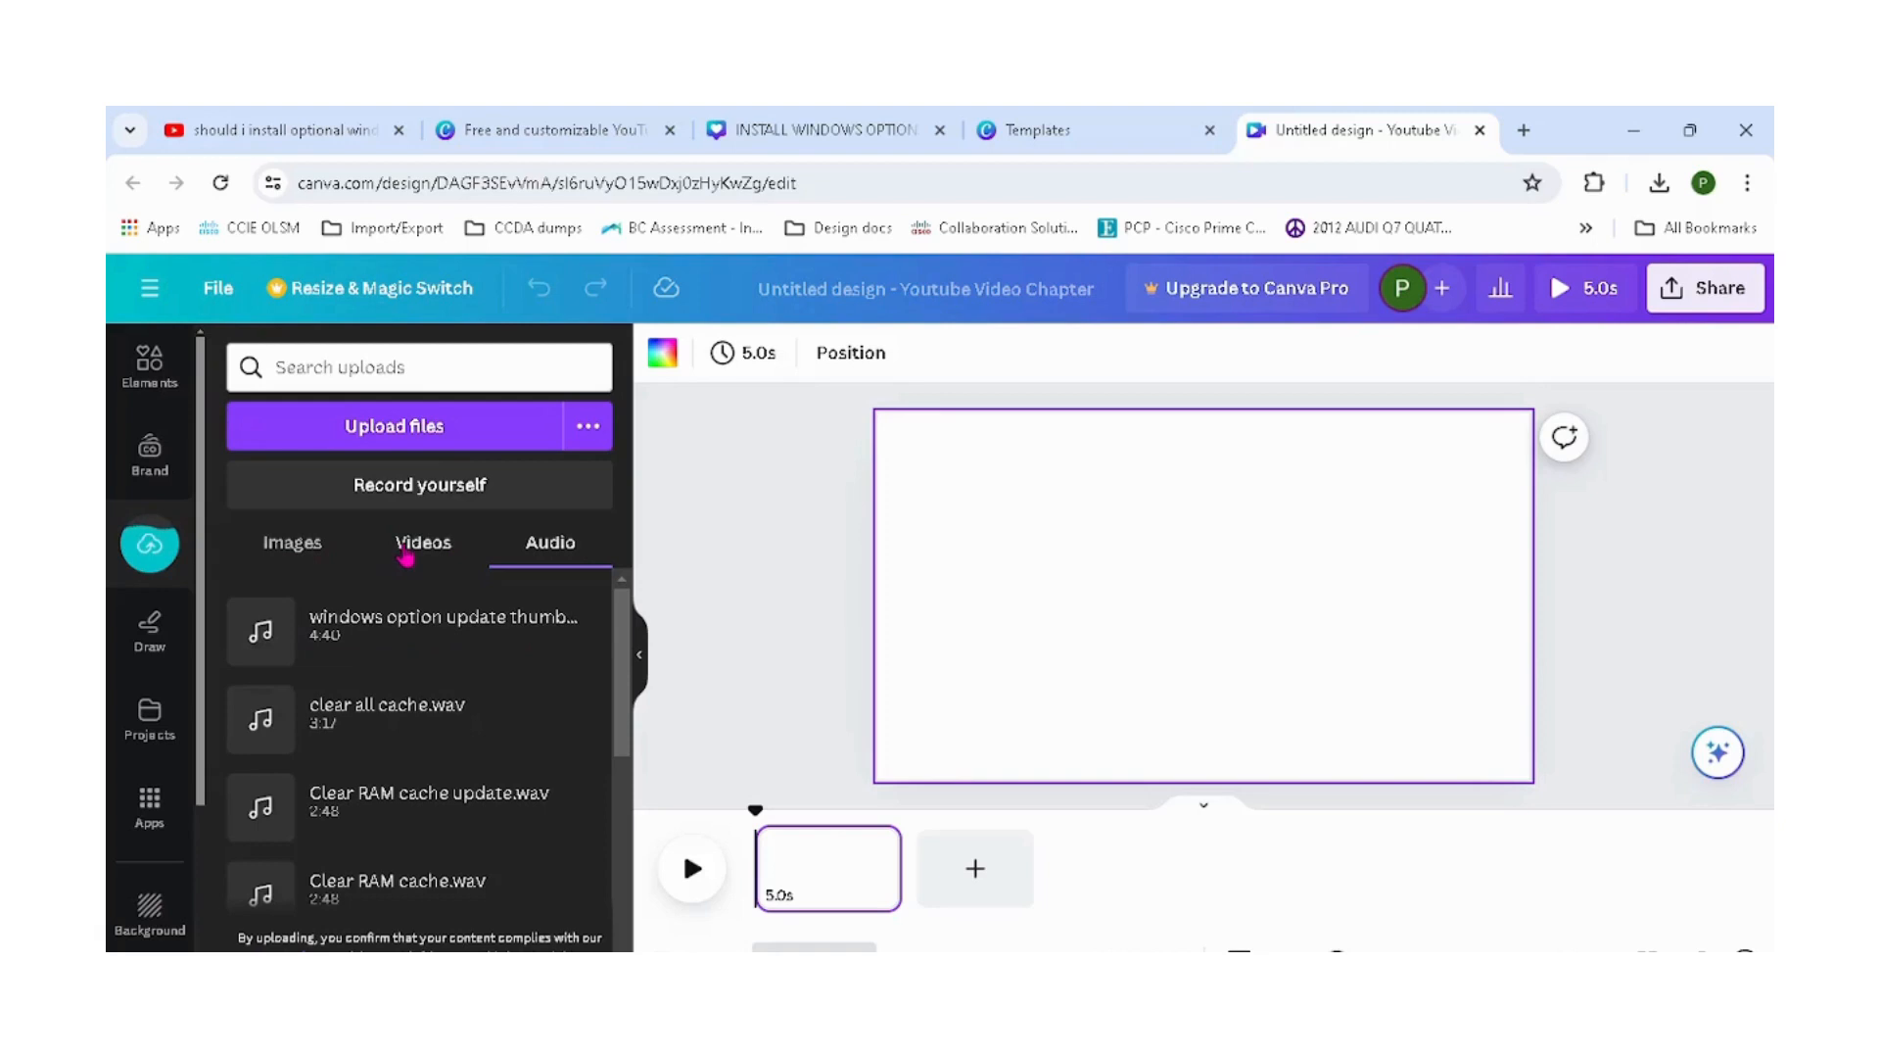
Add the uploaded screen-recording video to the canvas.
click(407, 554)
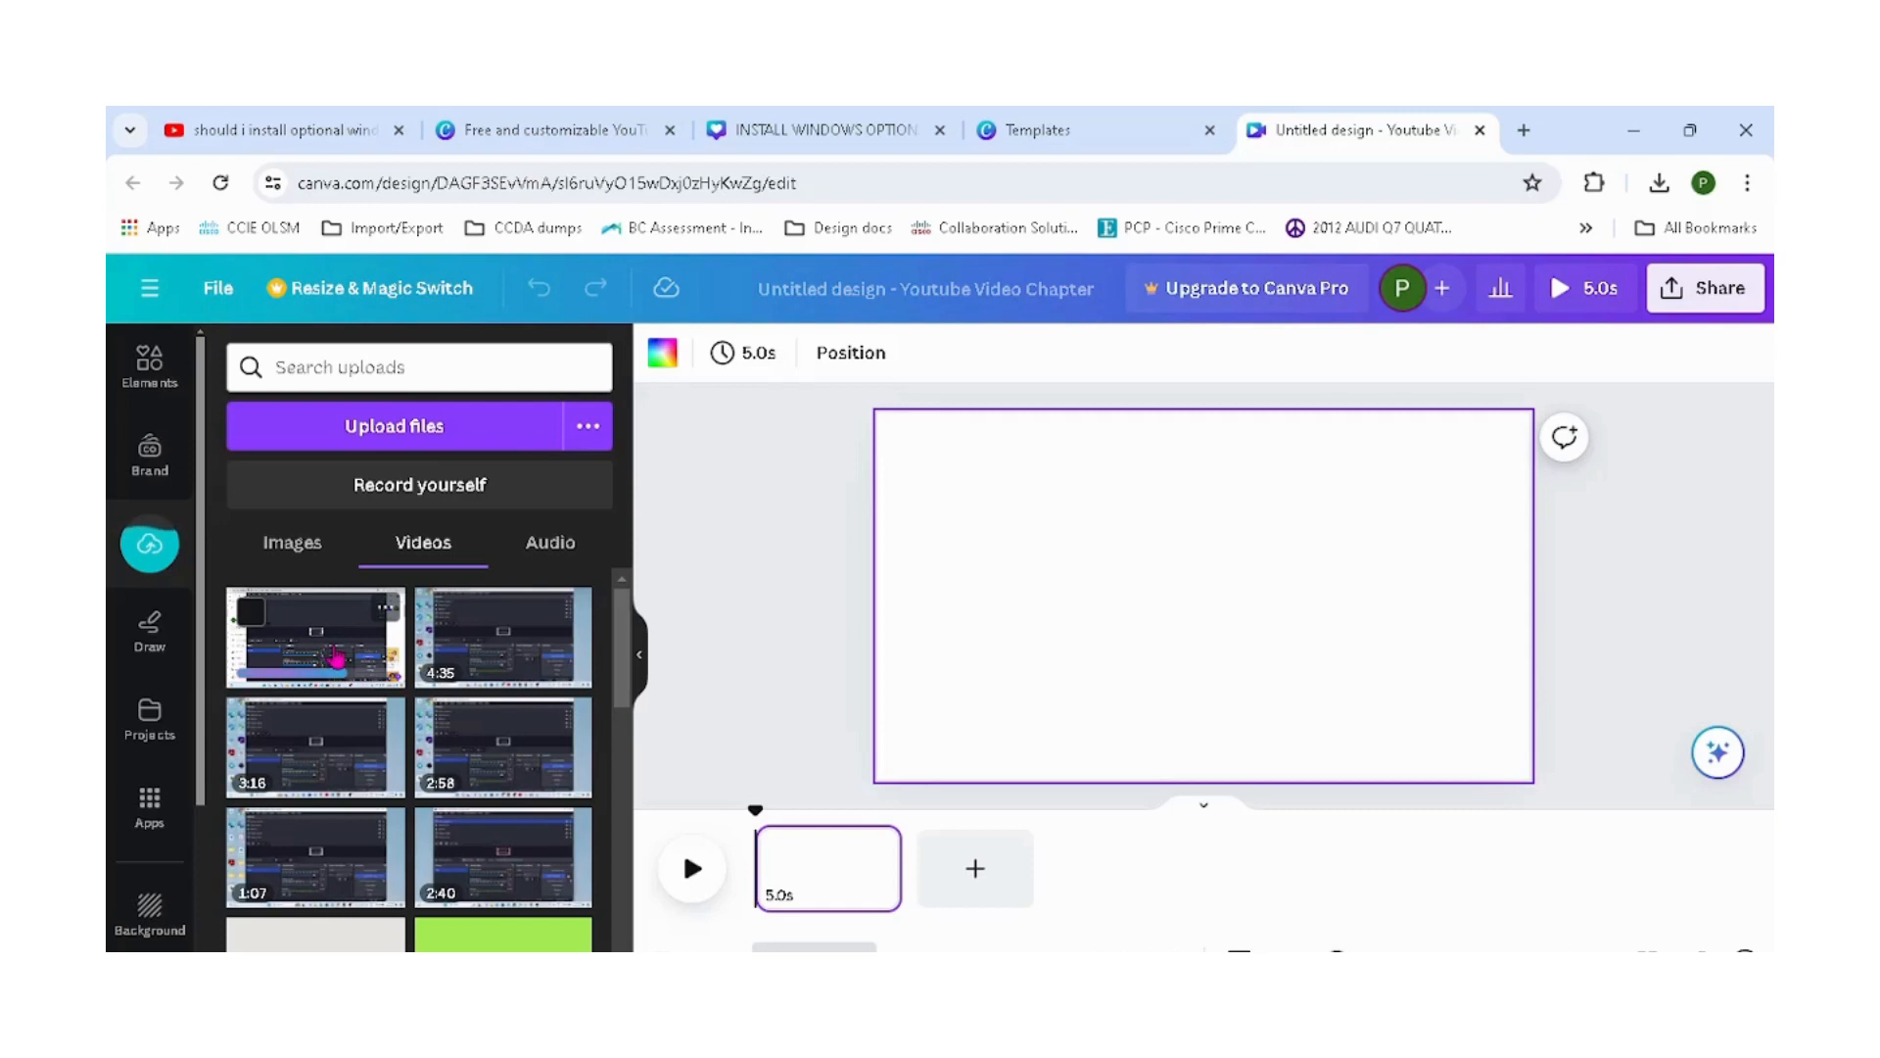
click(573, 554)
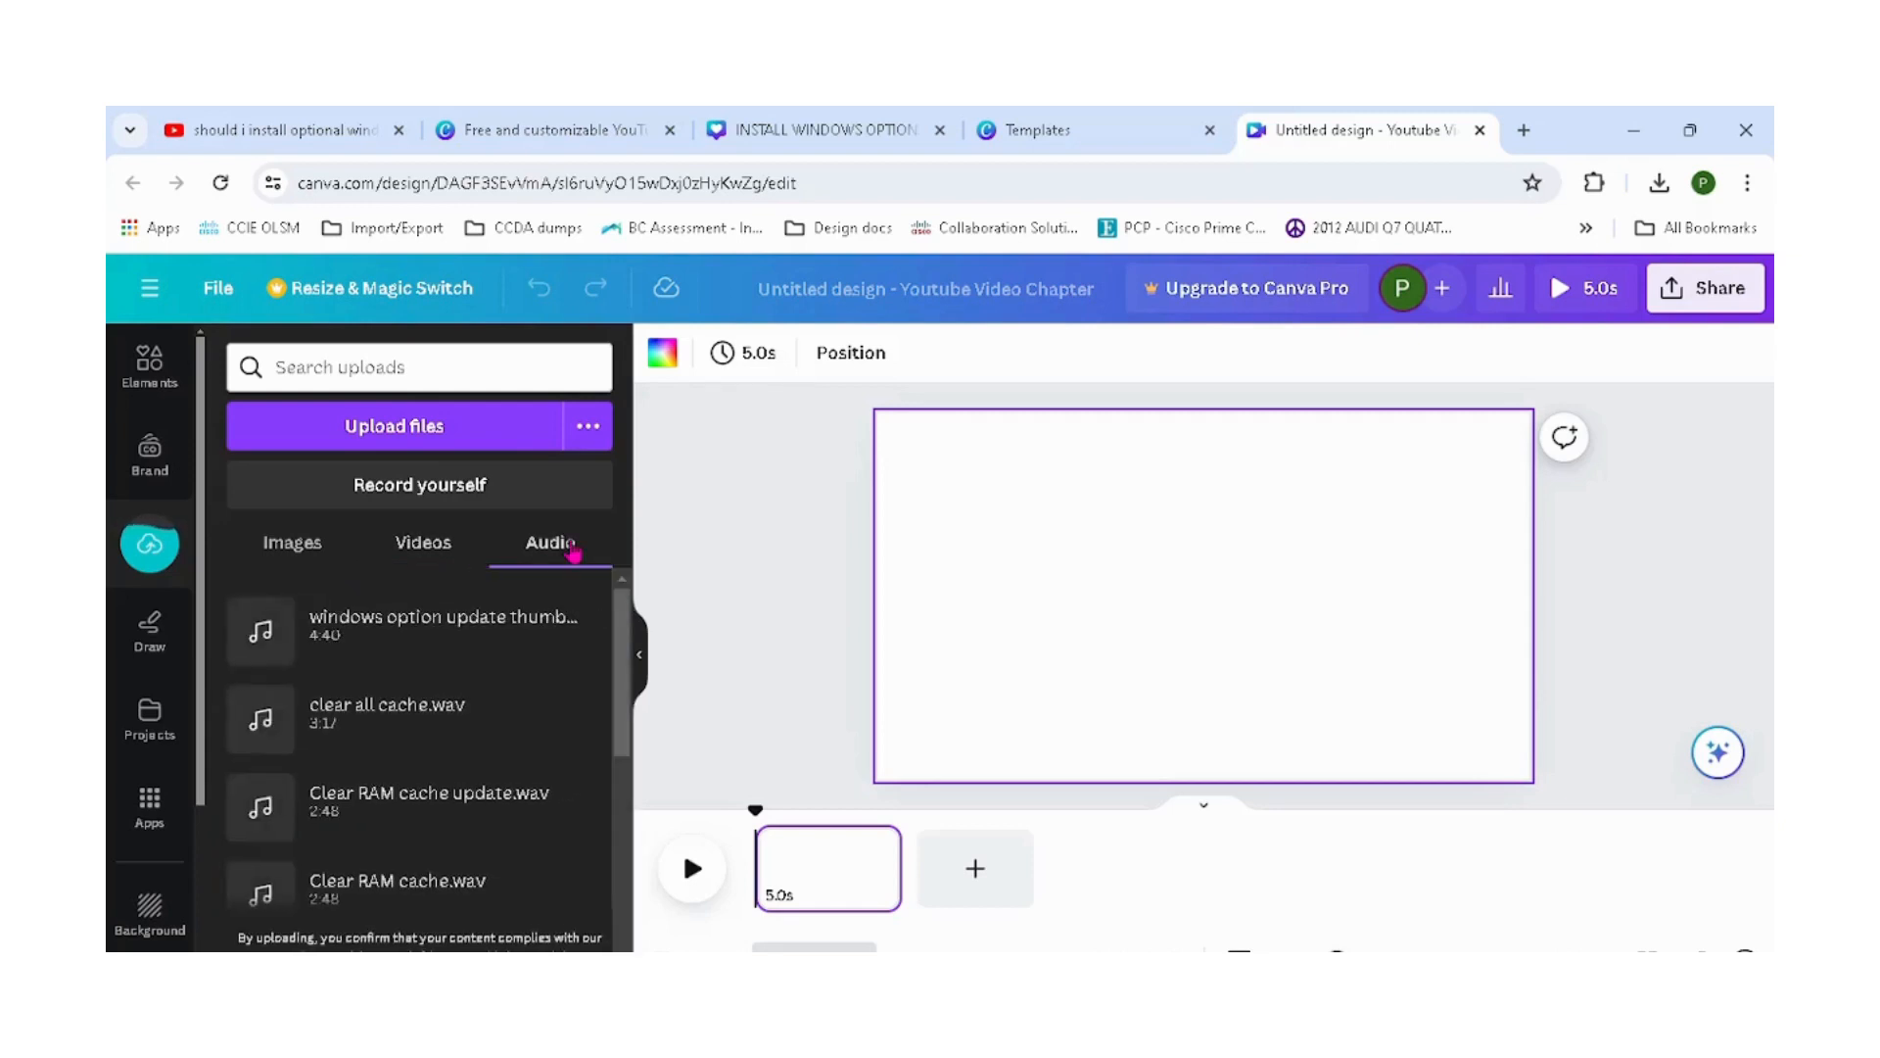
click(440, 555)
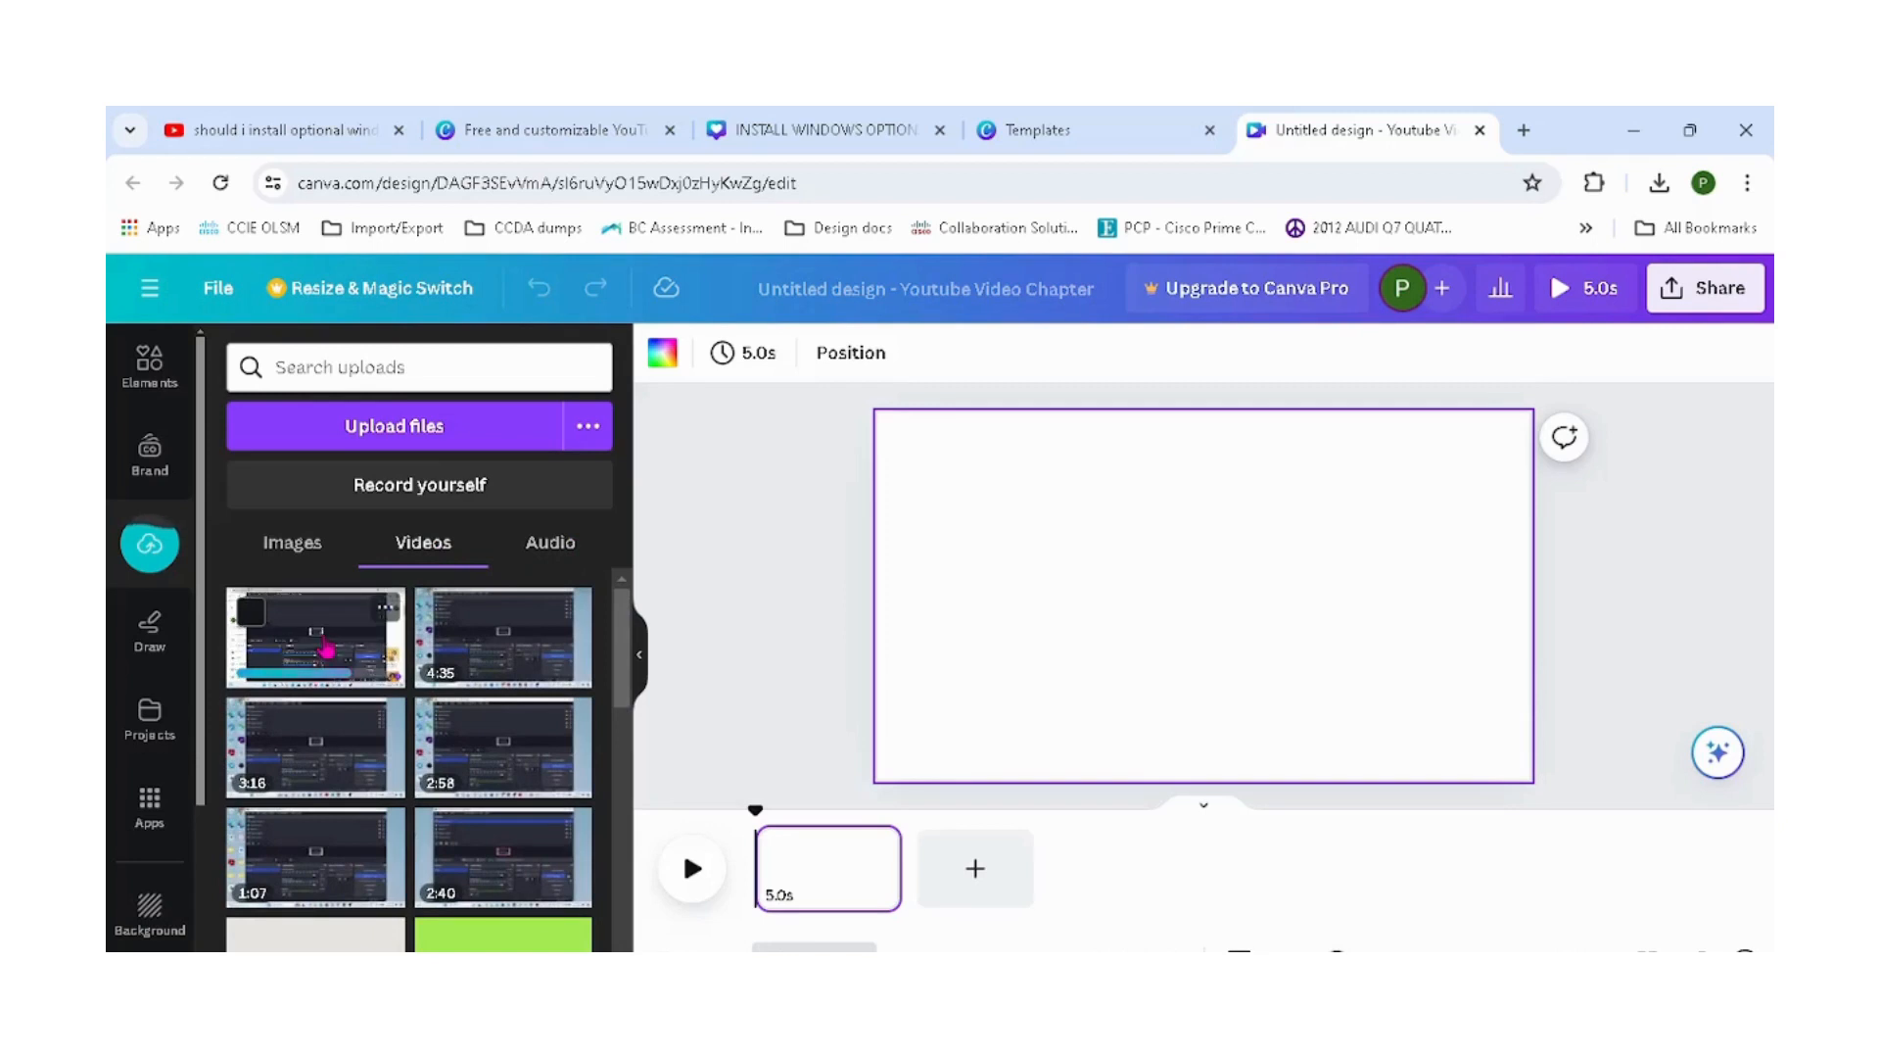
click(326, 646)
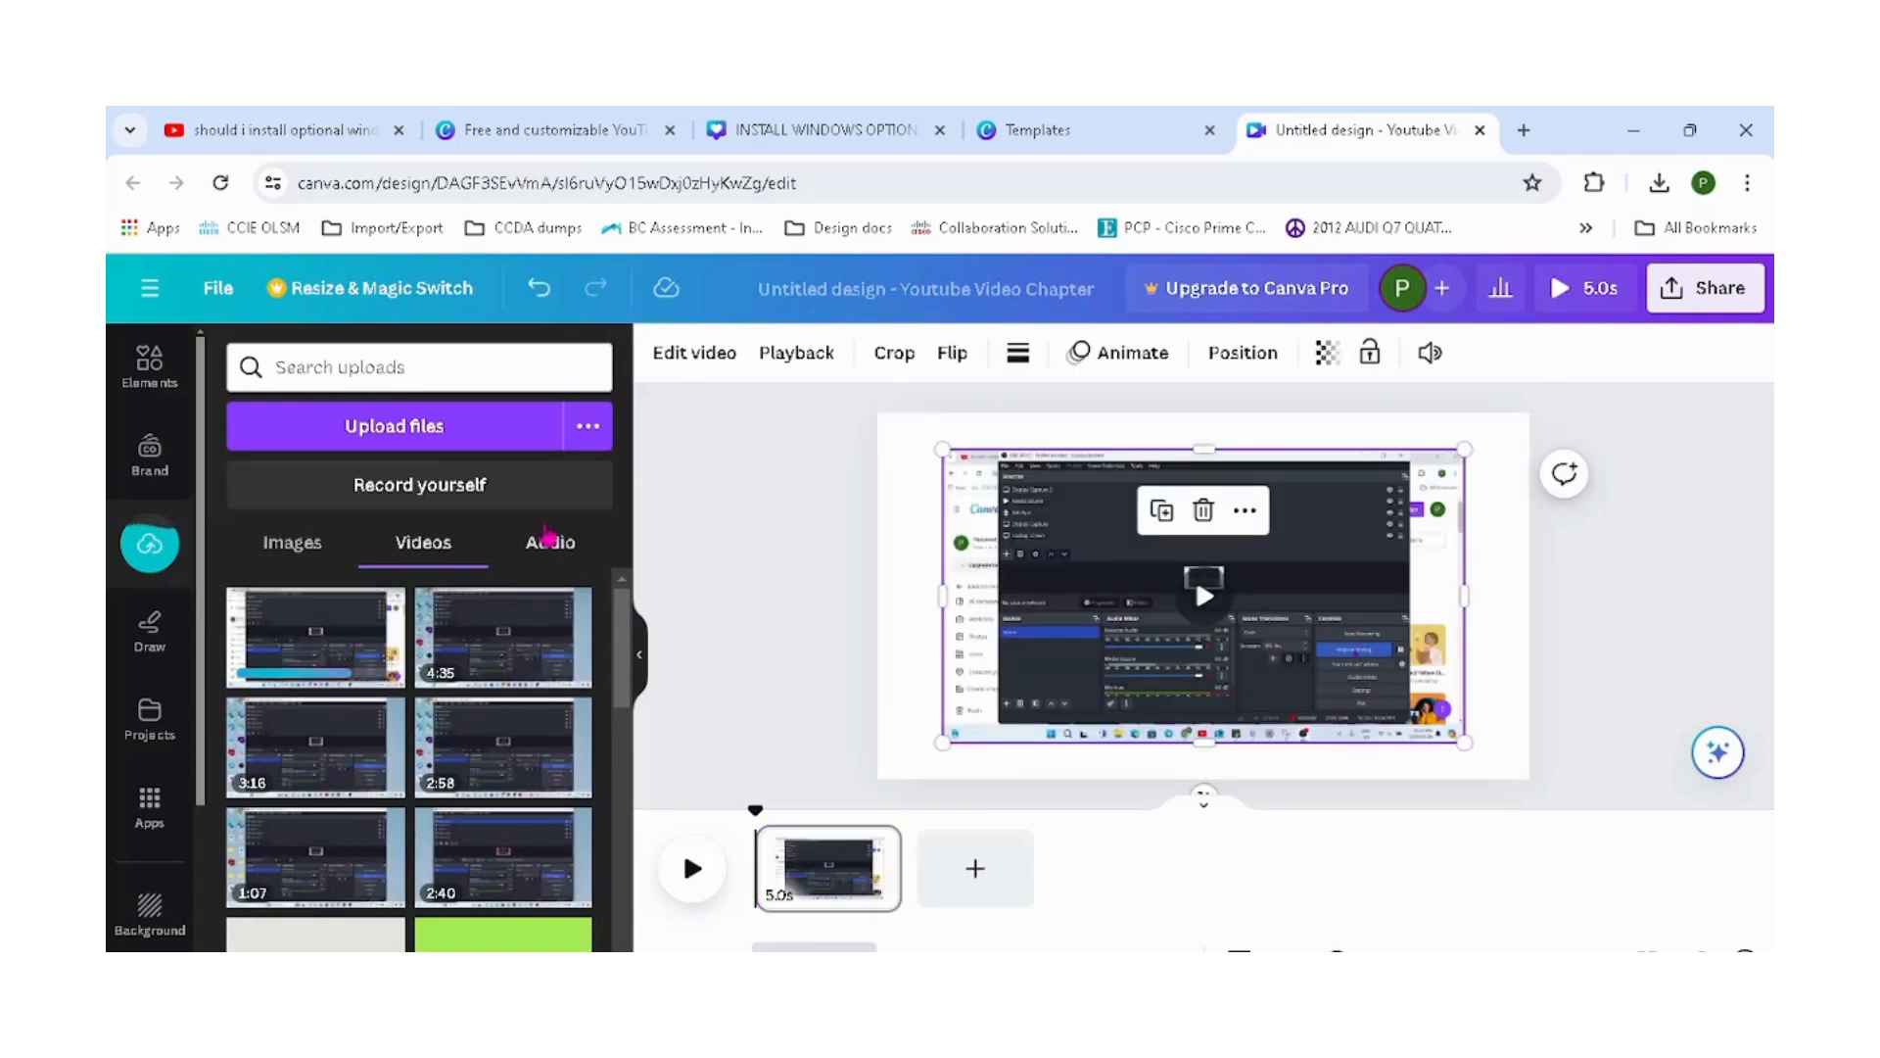
Add the windows option update audio track to the design.
click(552, 545)
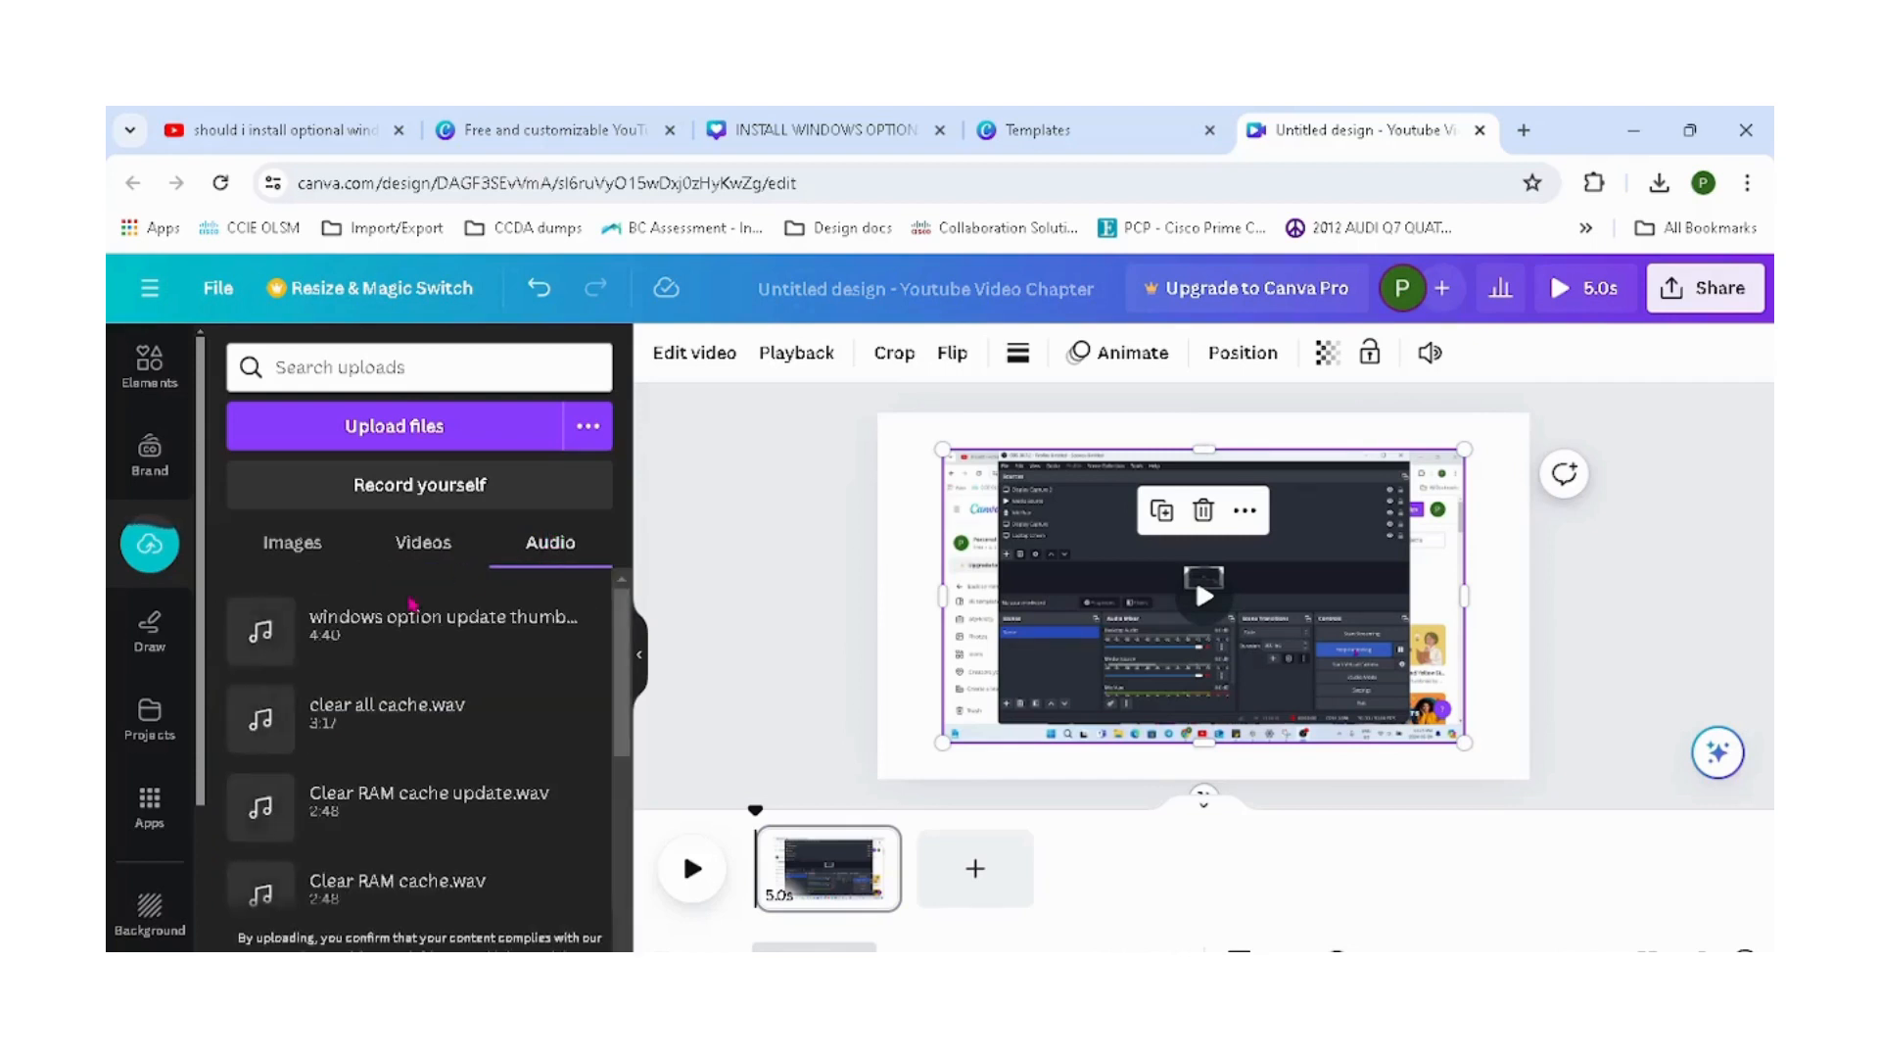
click(435, 635)
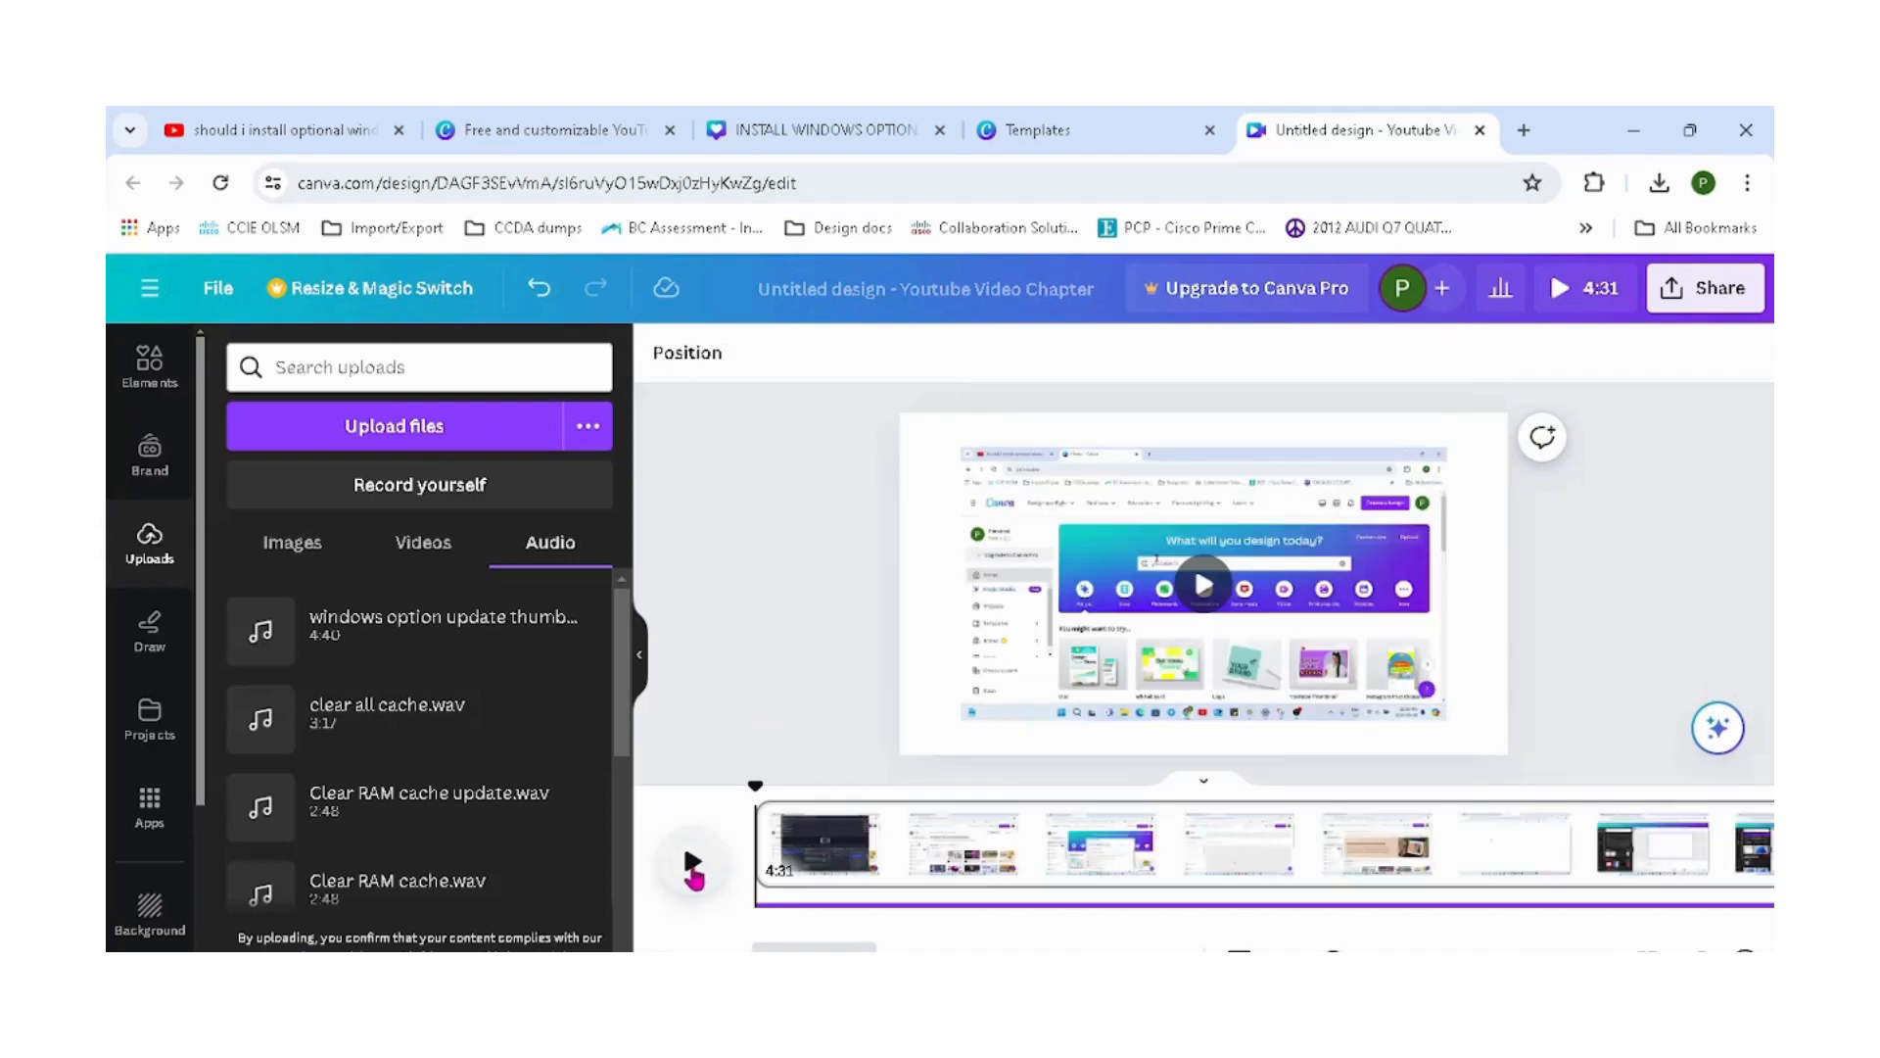
Preview the design, then mute the video clip by setting its volume to 0.
click(693, 866)
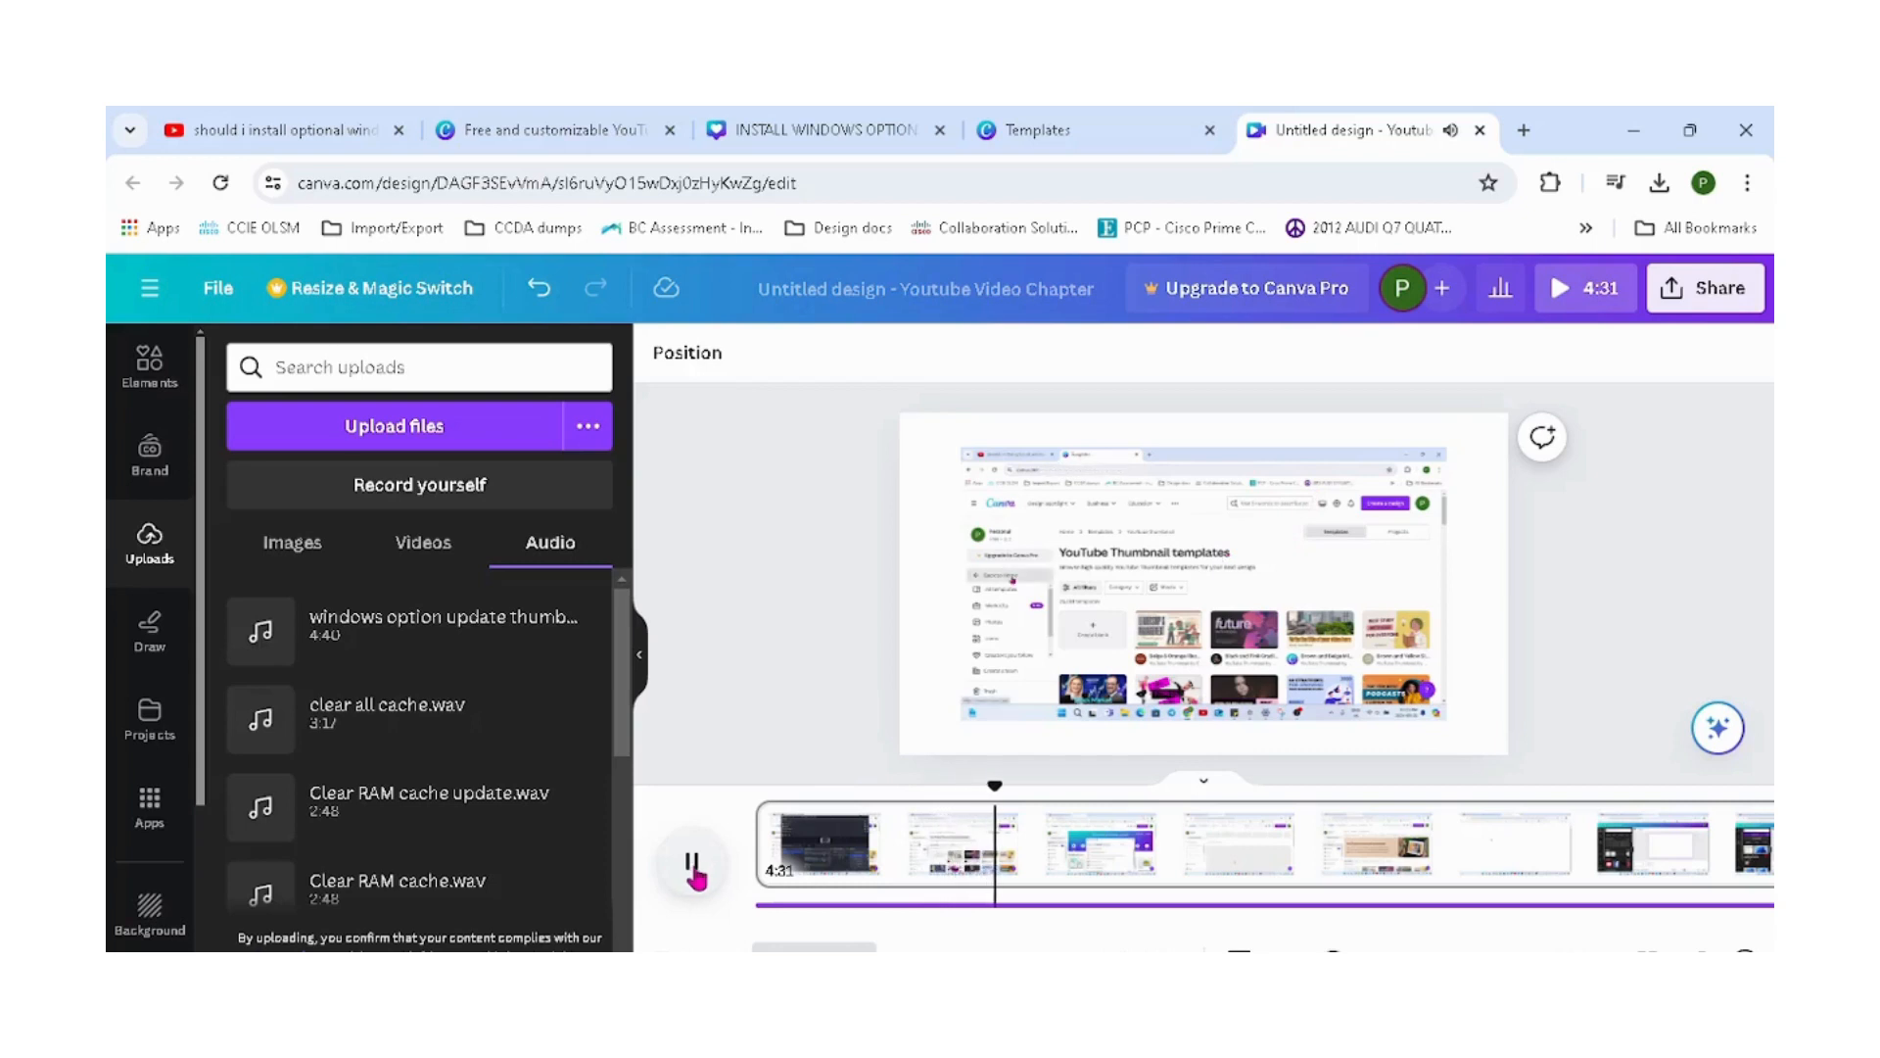
click(1085, 662)
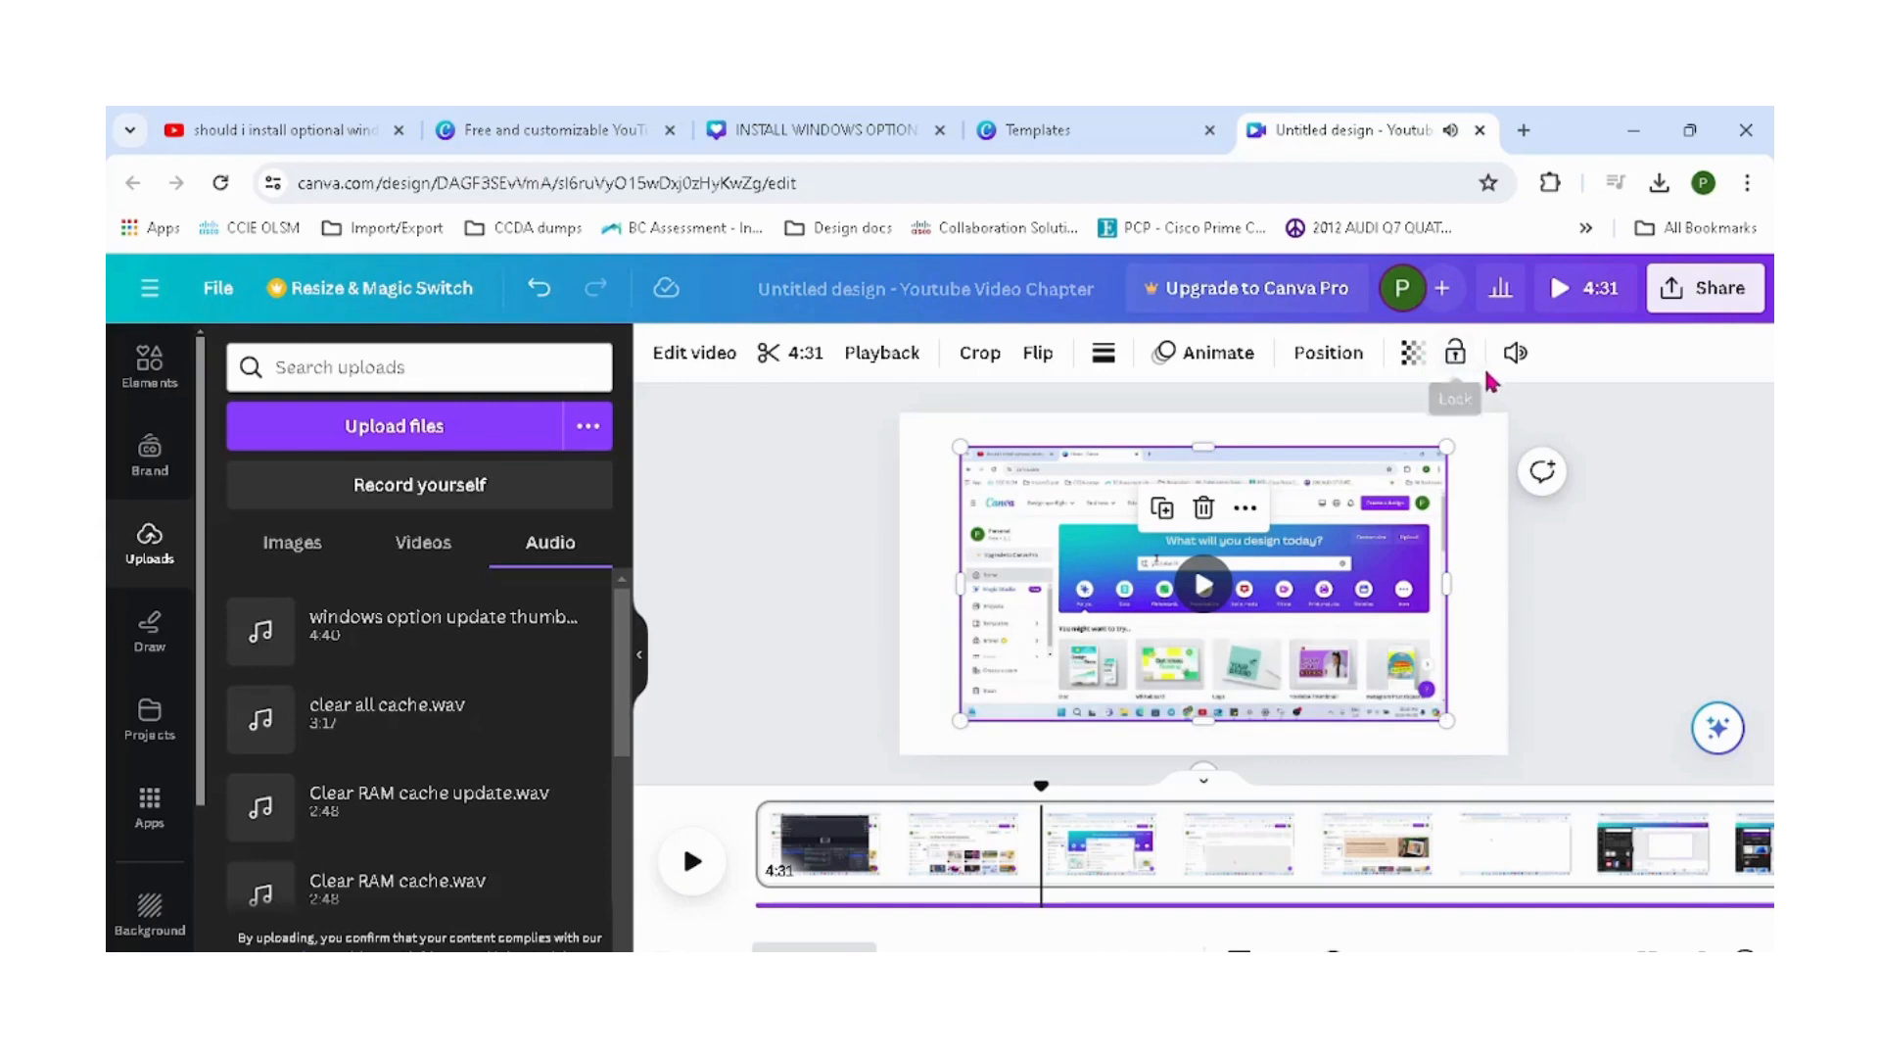
click(1515, 367)
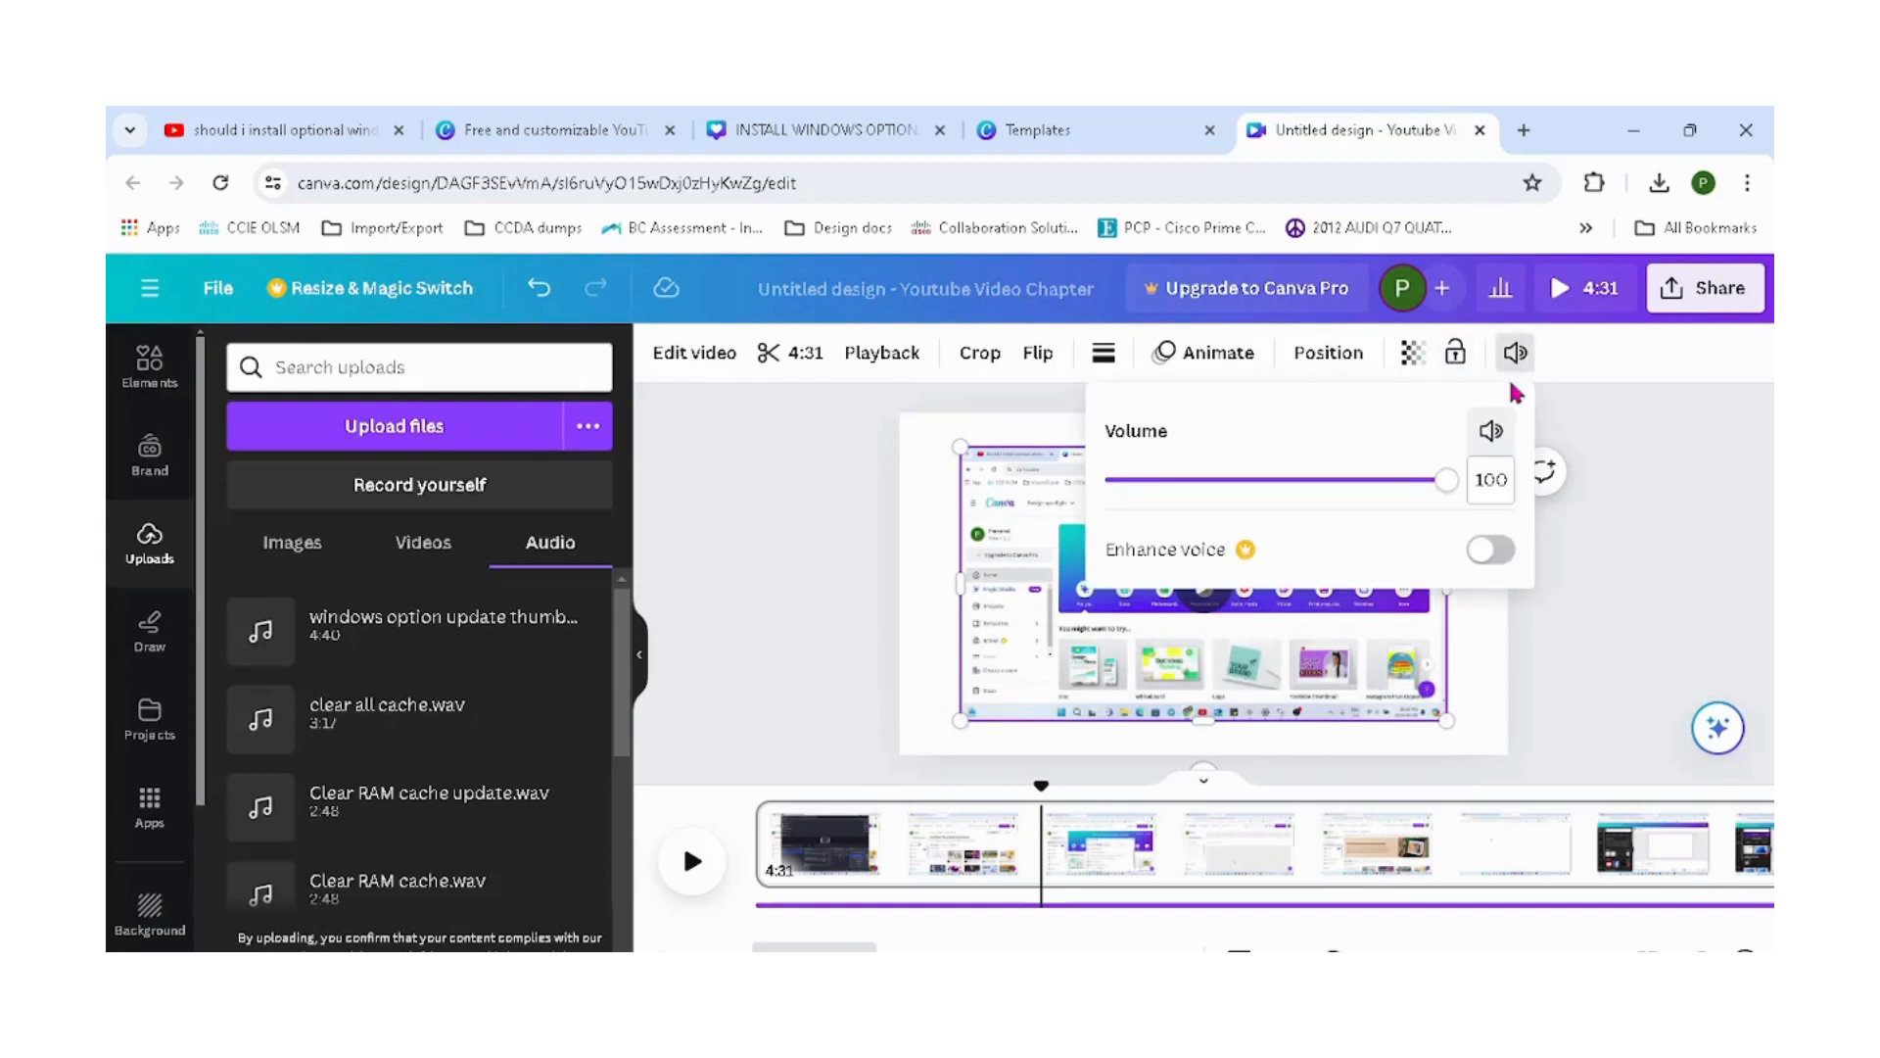
click(1490, 433)
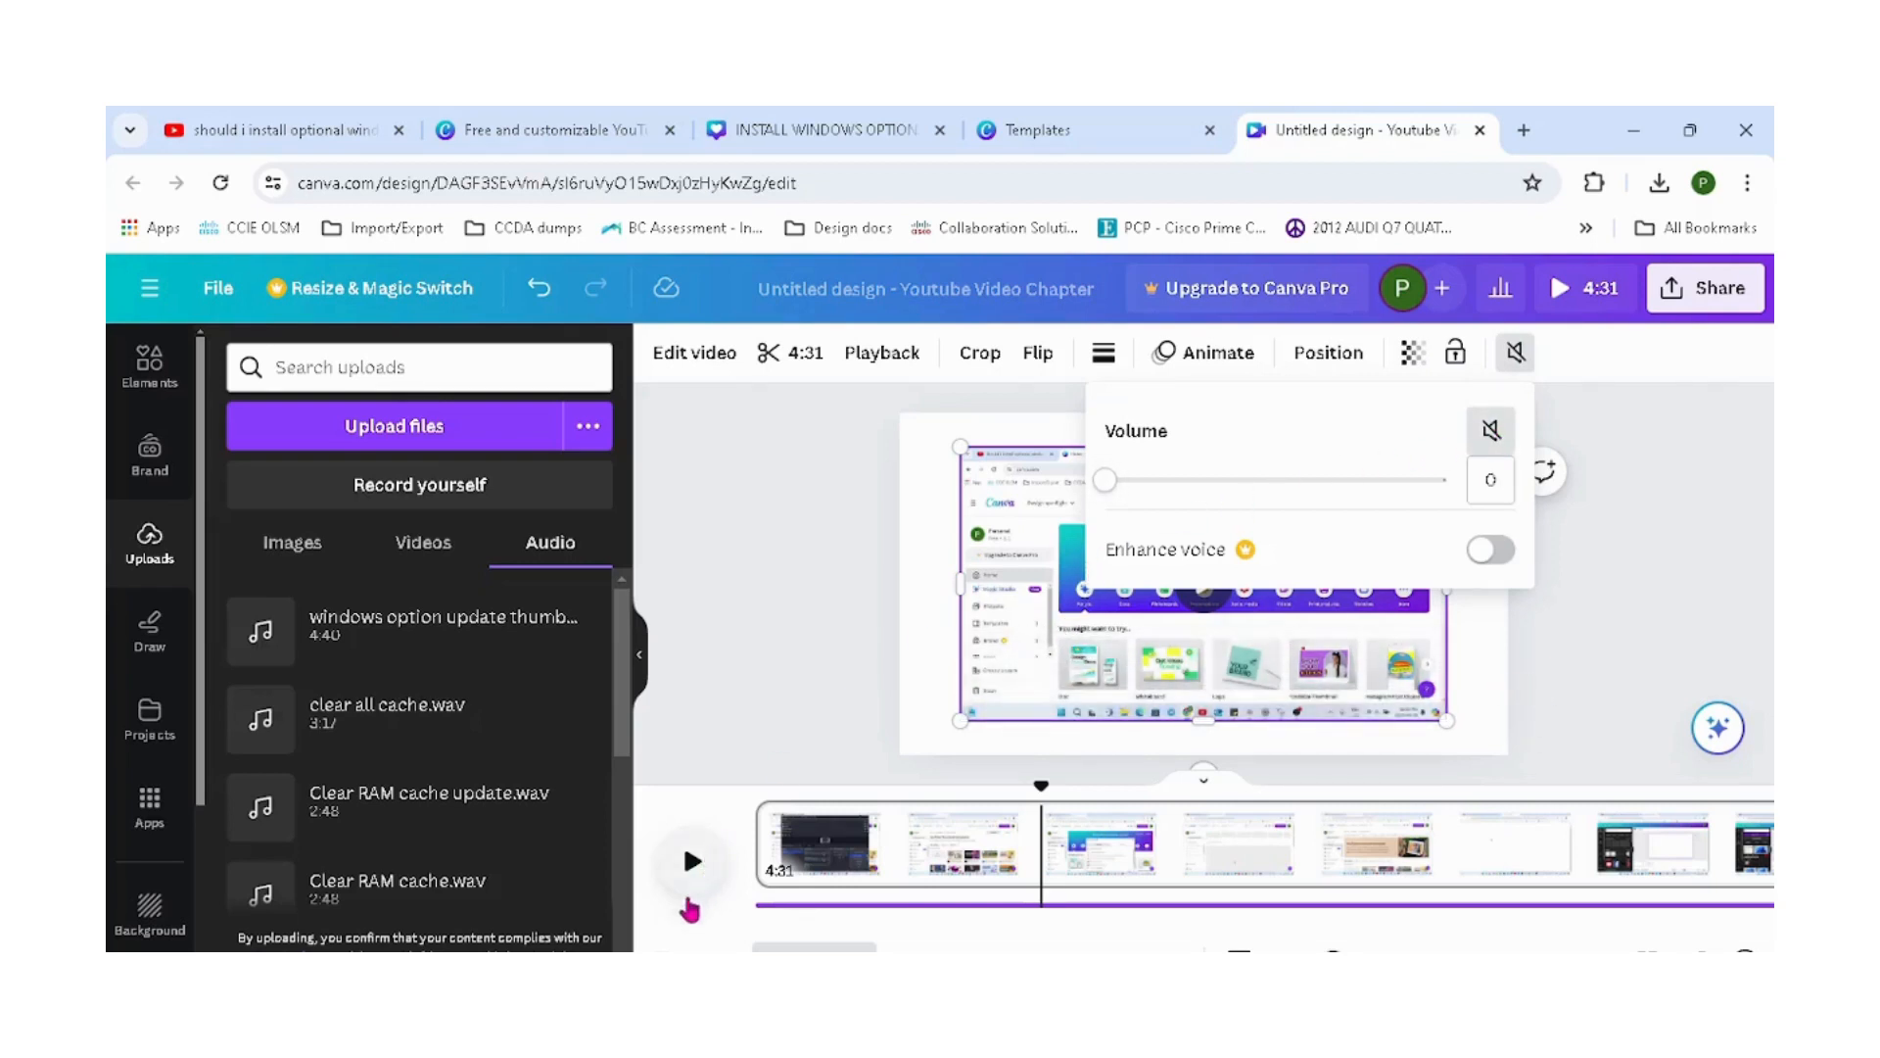
Add the audio track again and delete the duplicate.
click(457, 644)
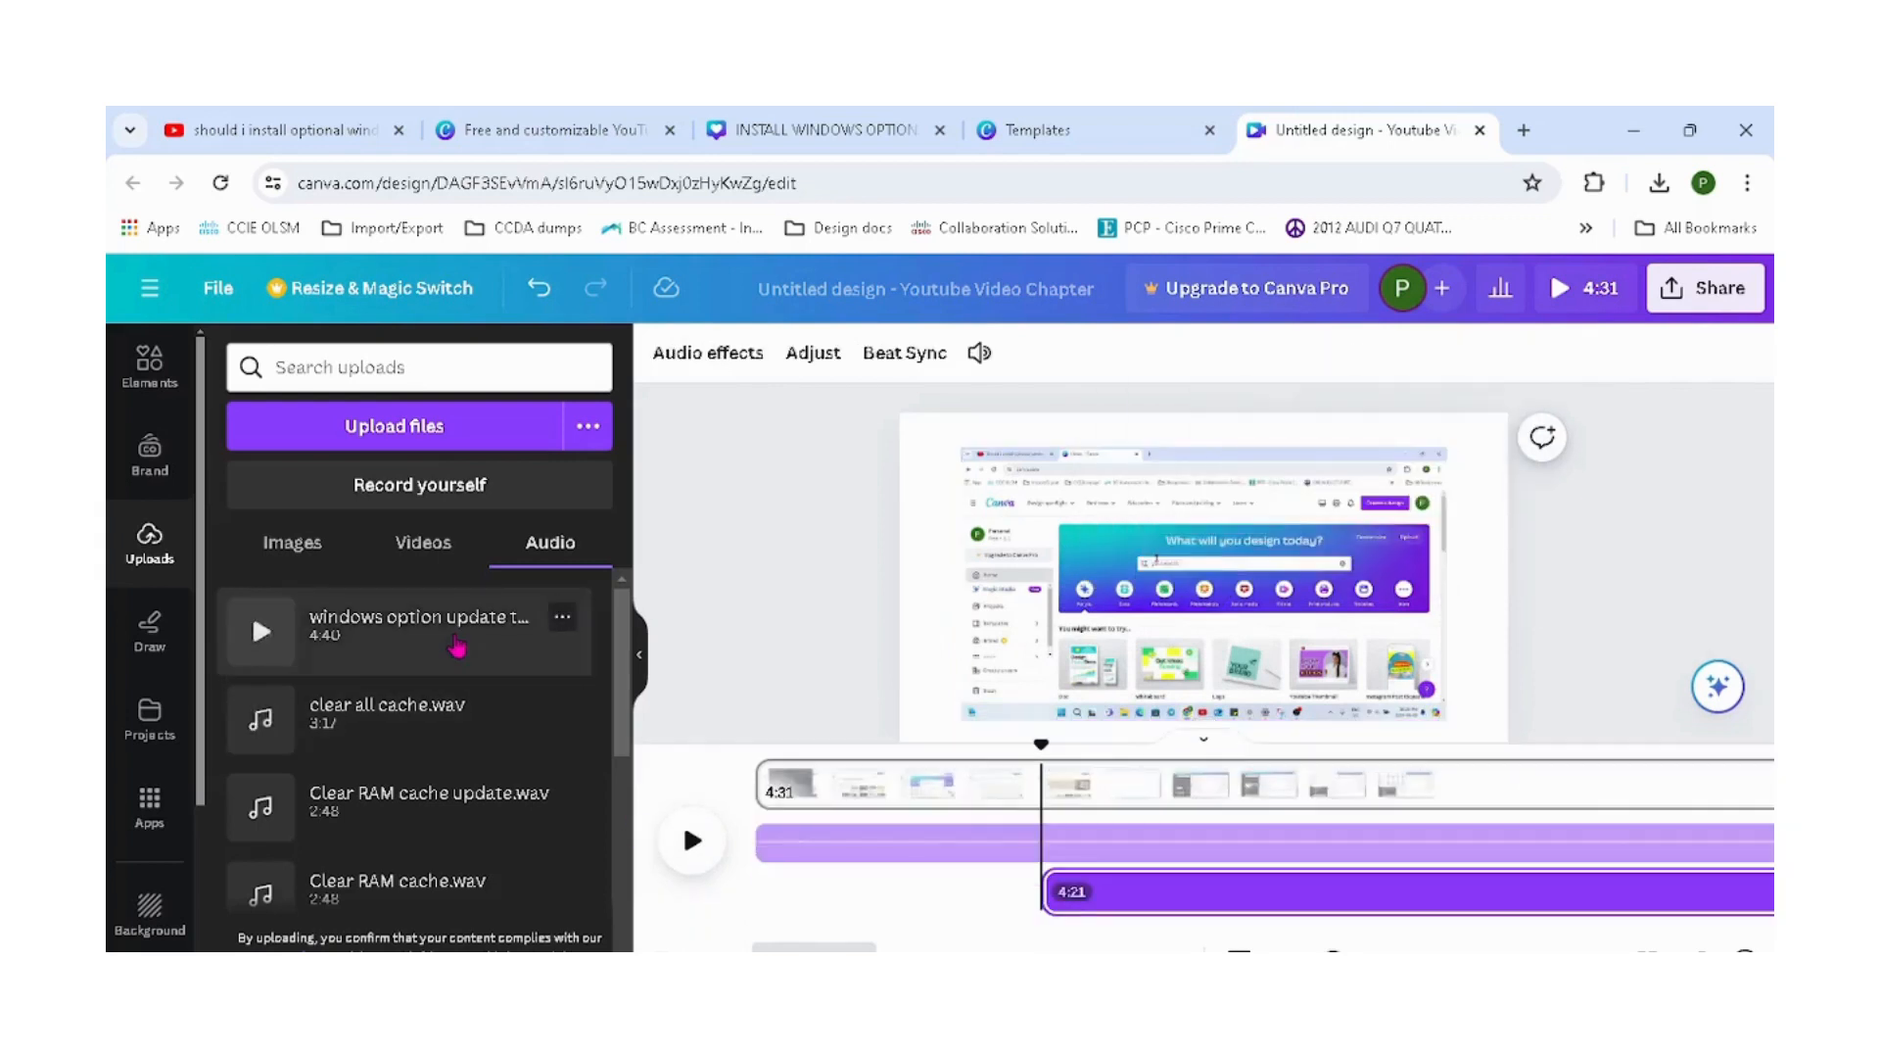
key(Delete)
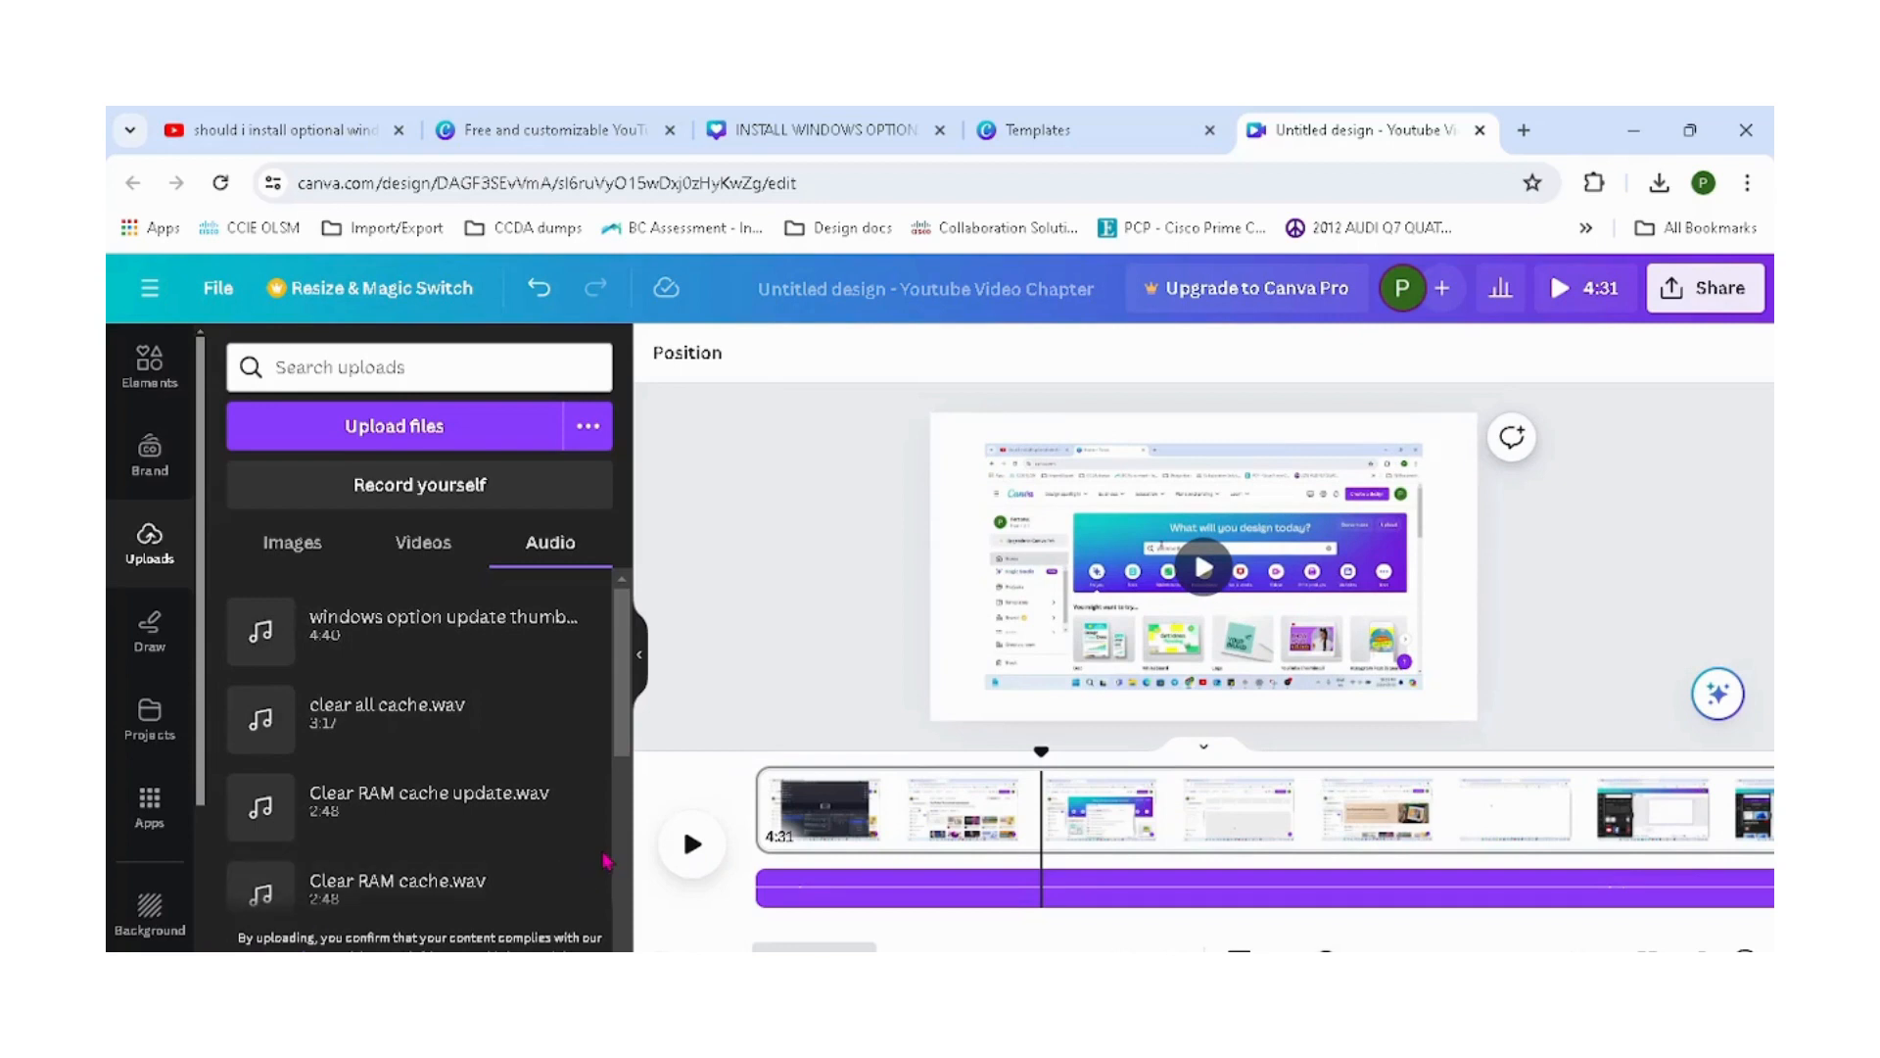
Play the preview while adjusting the system playback volume.
click(692, 848)
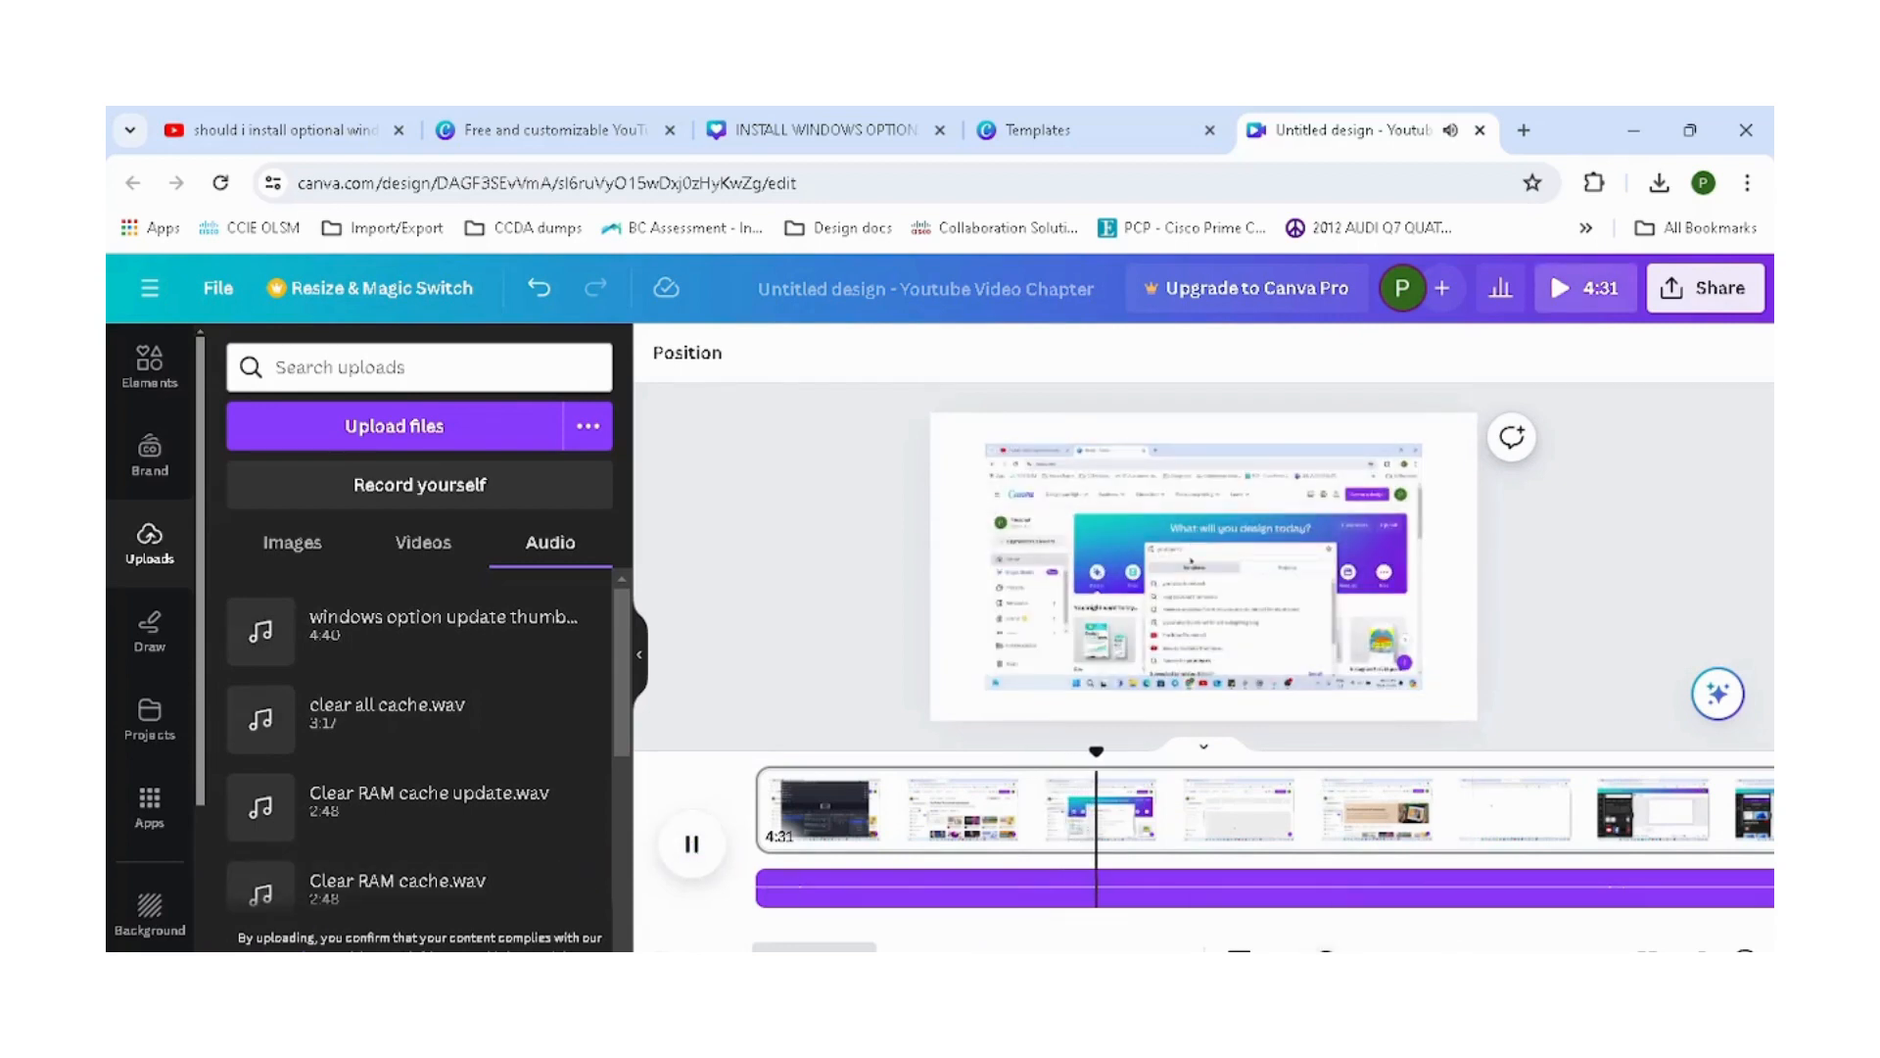
key(super+a)
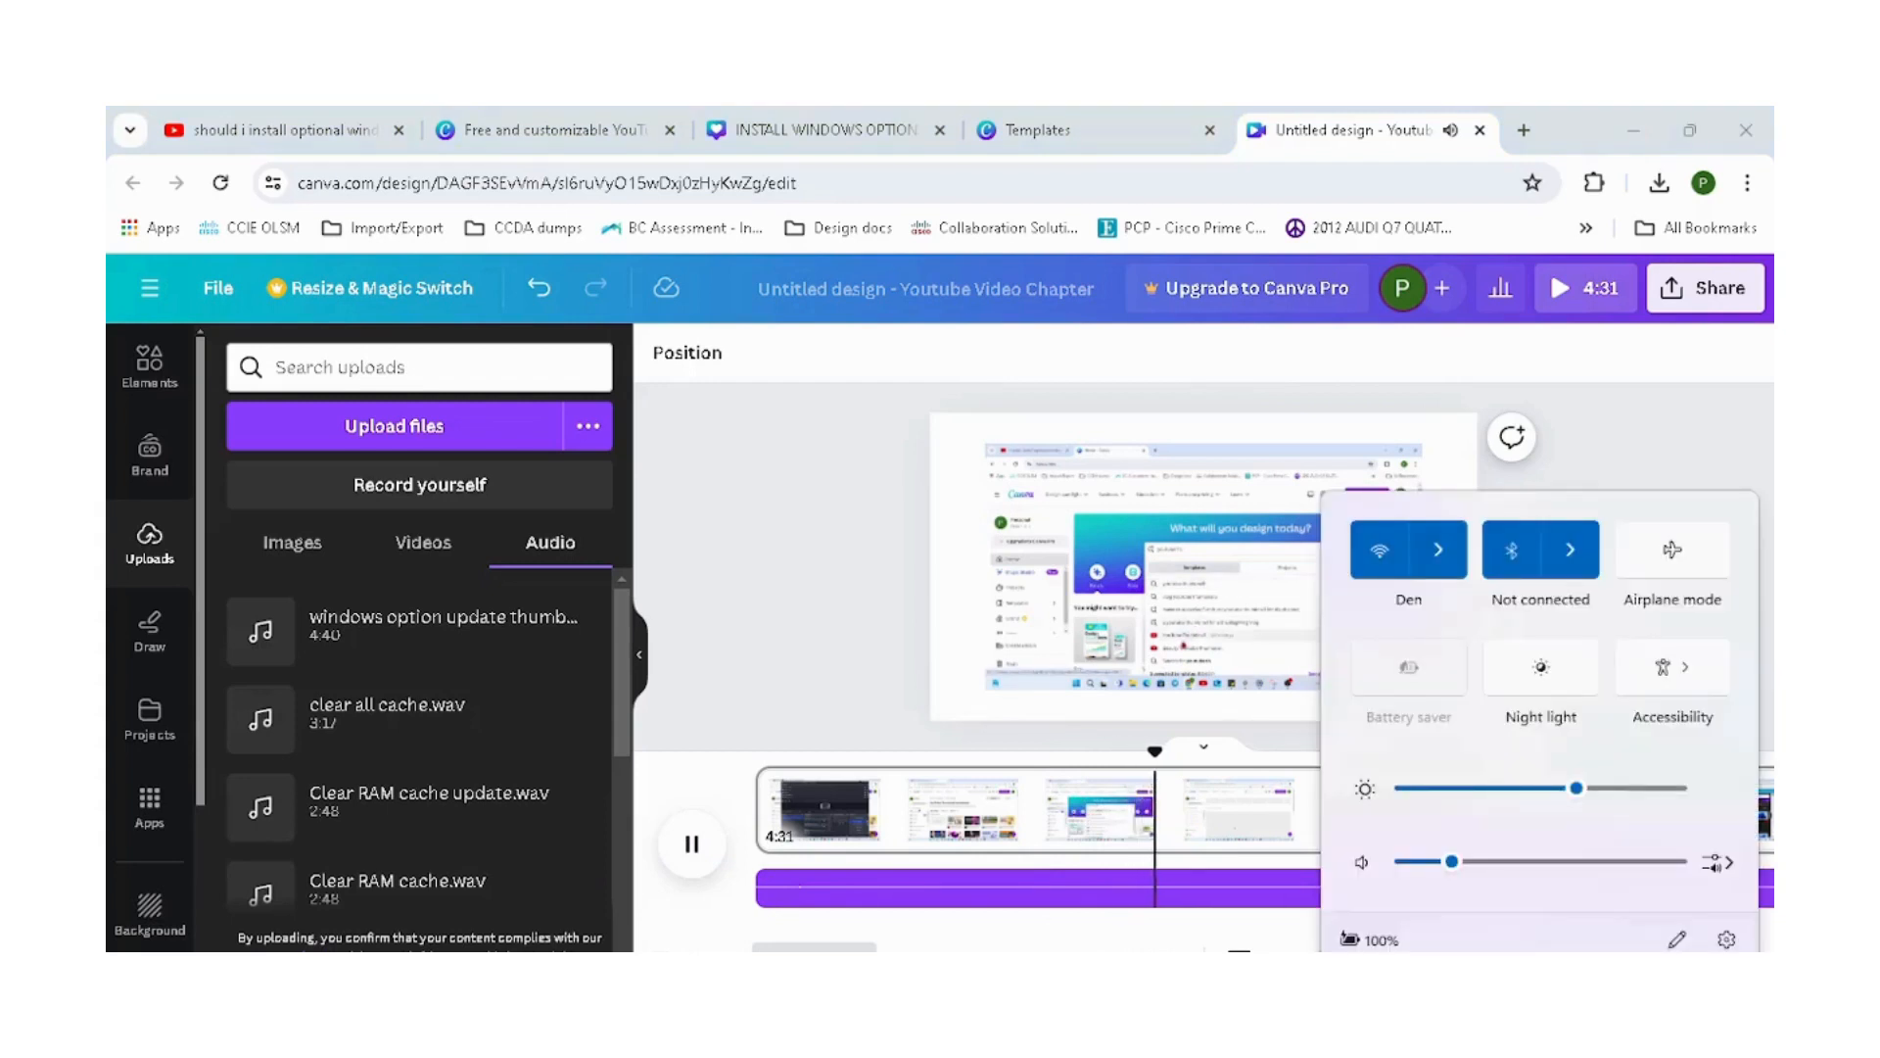
click(1506, 860)
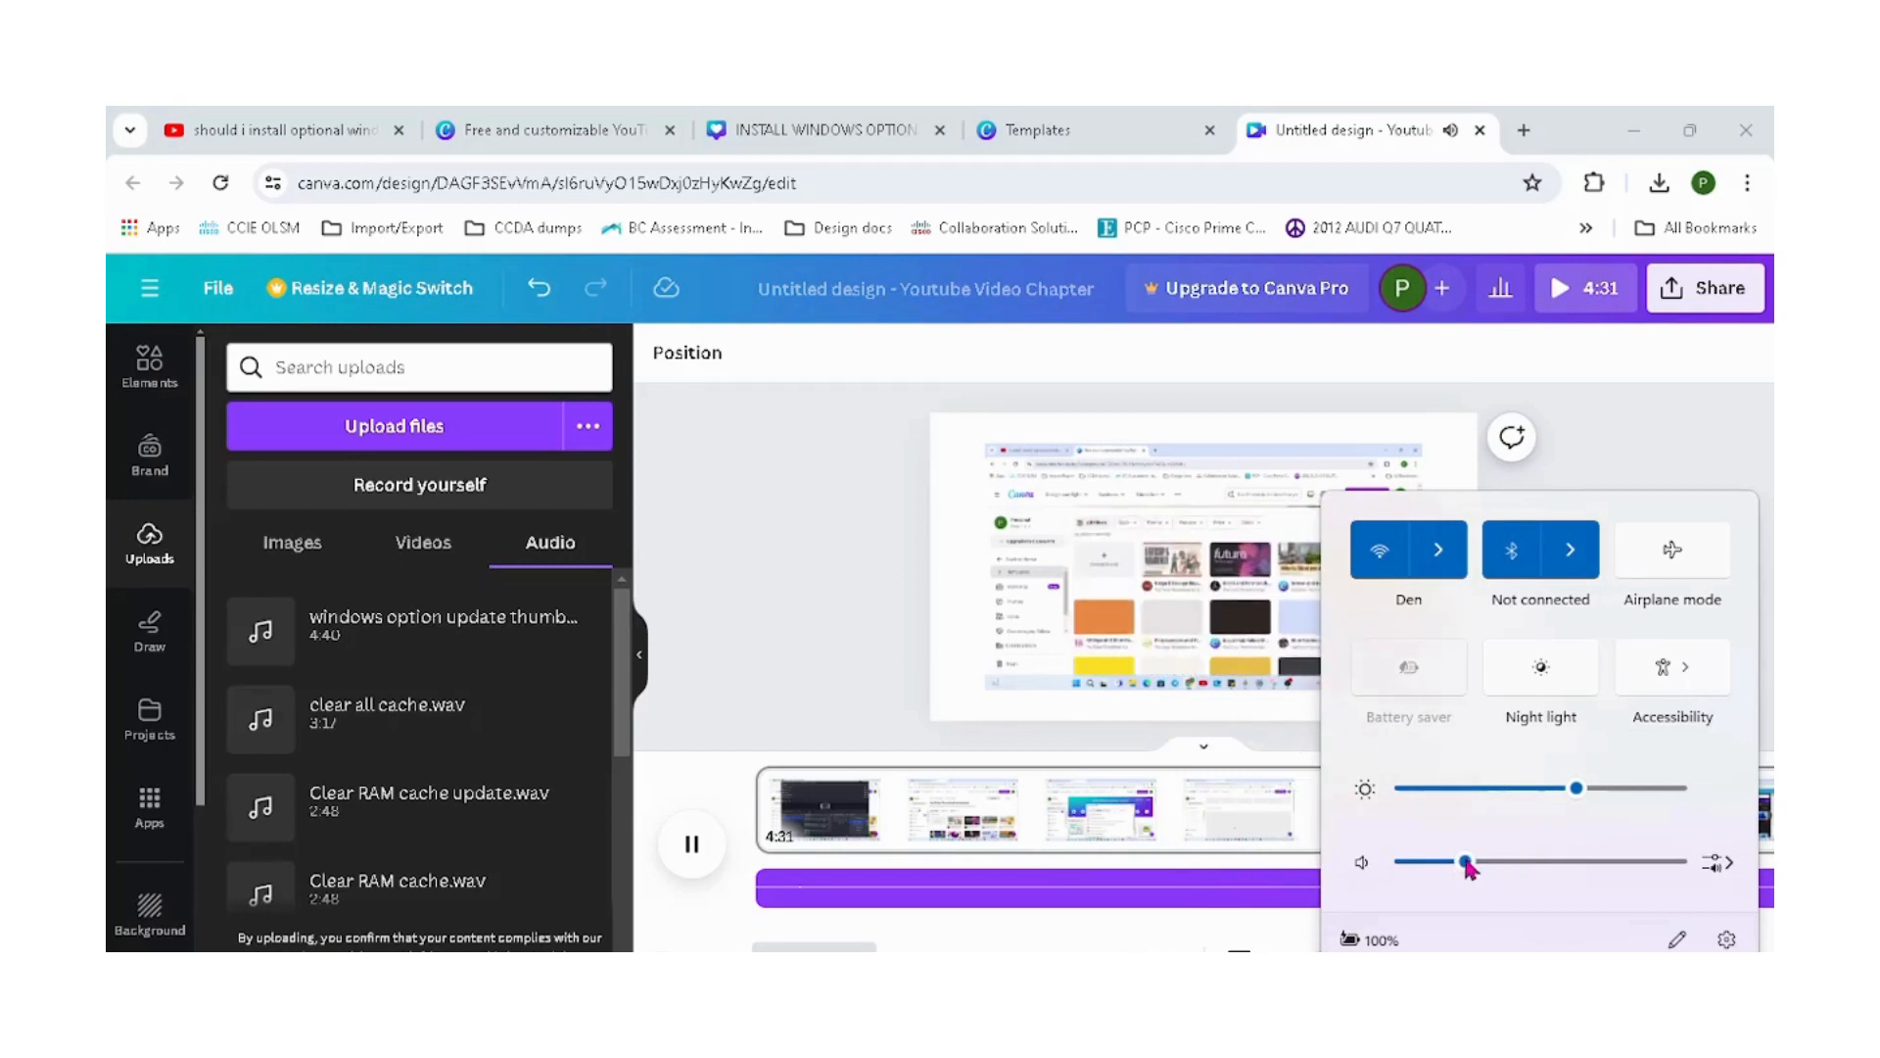
click(782, 707)
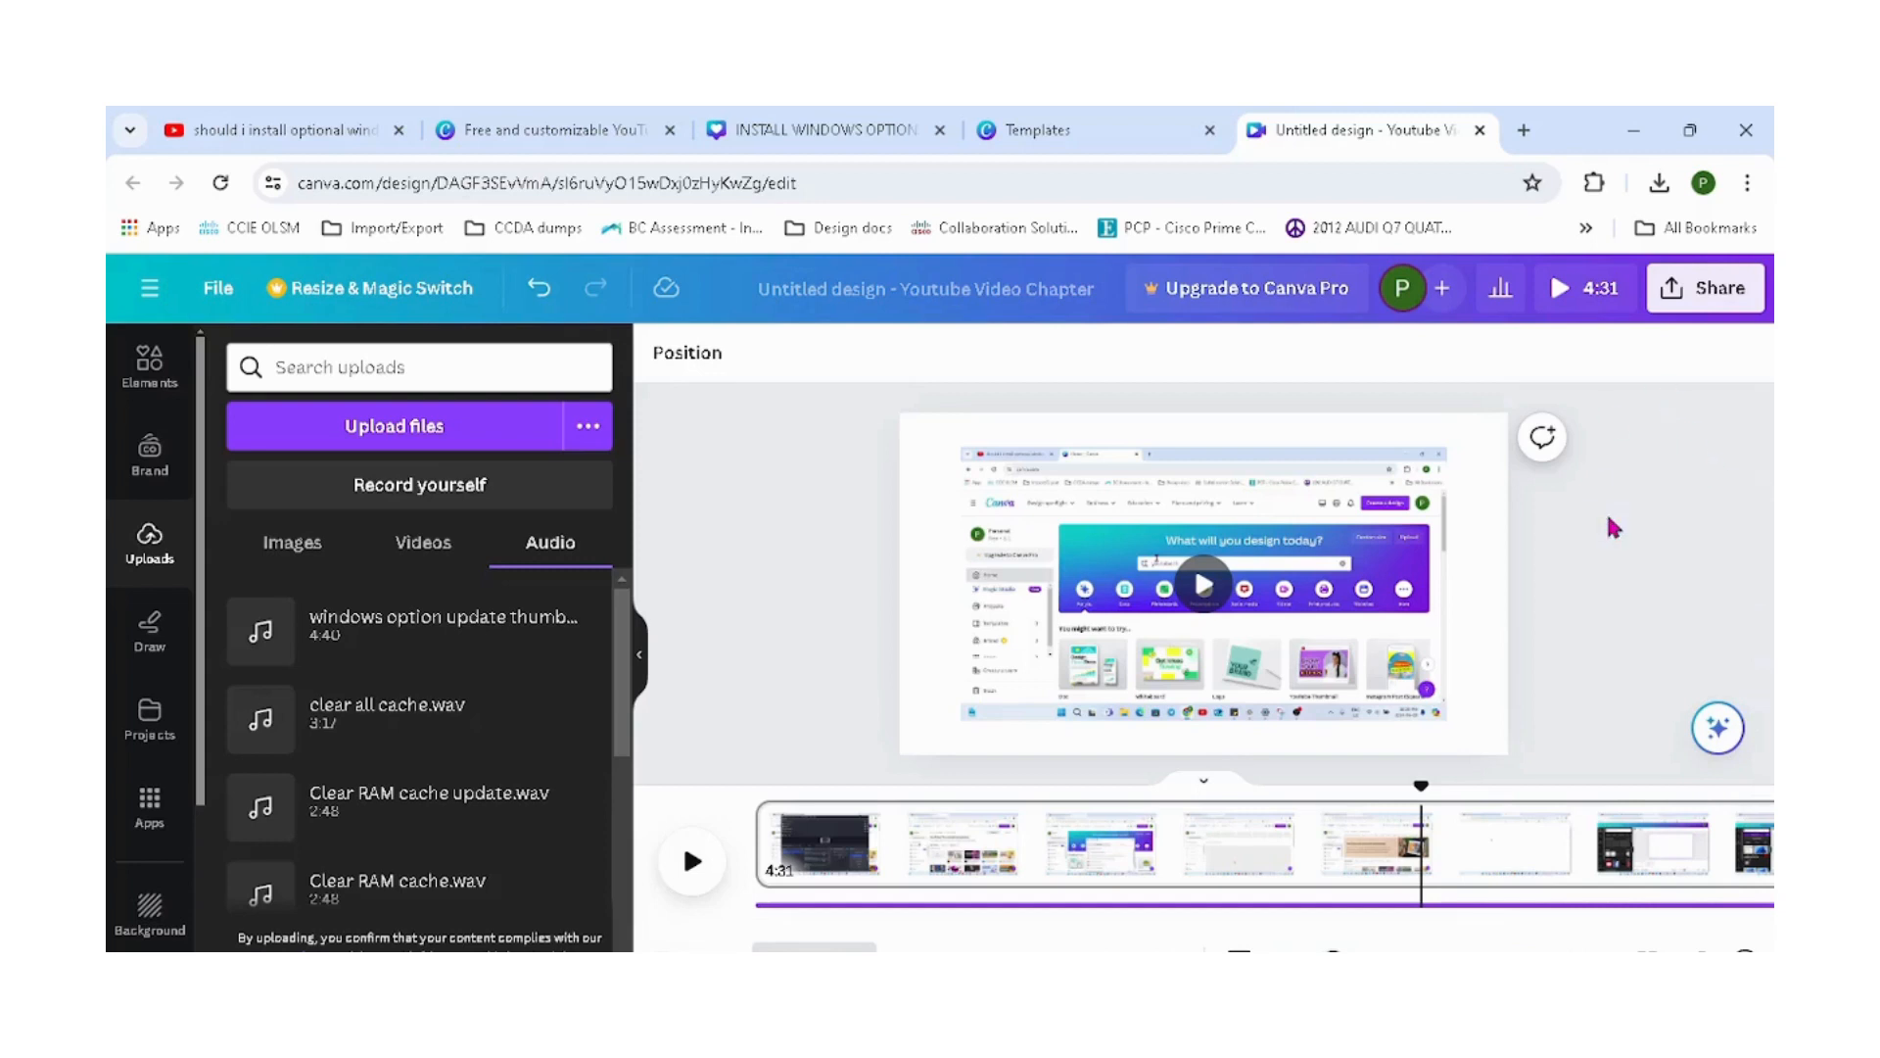
Download the design as an MP4 video at 1080p quality.
click(1708, 288)
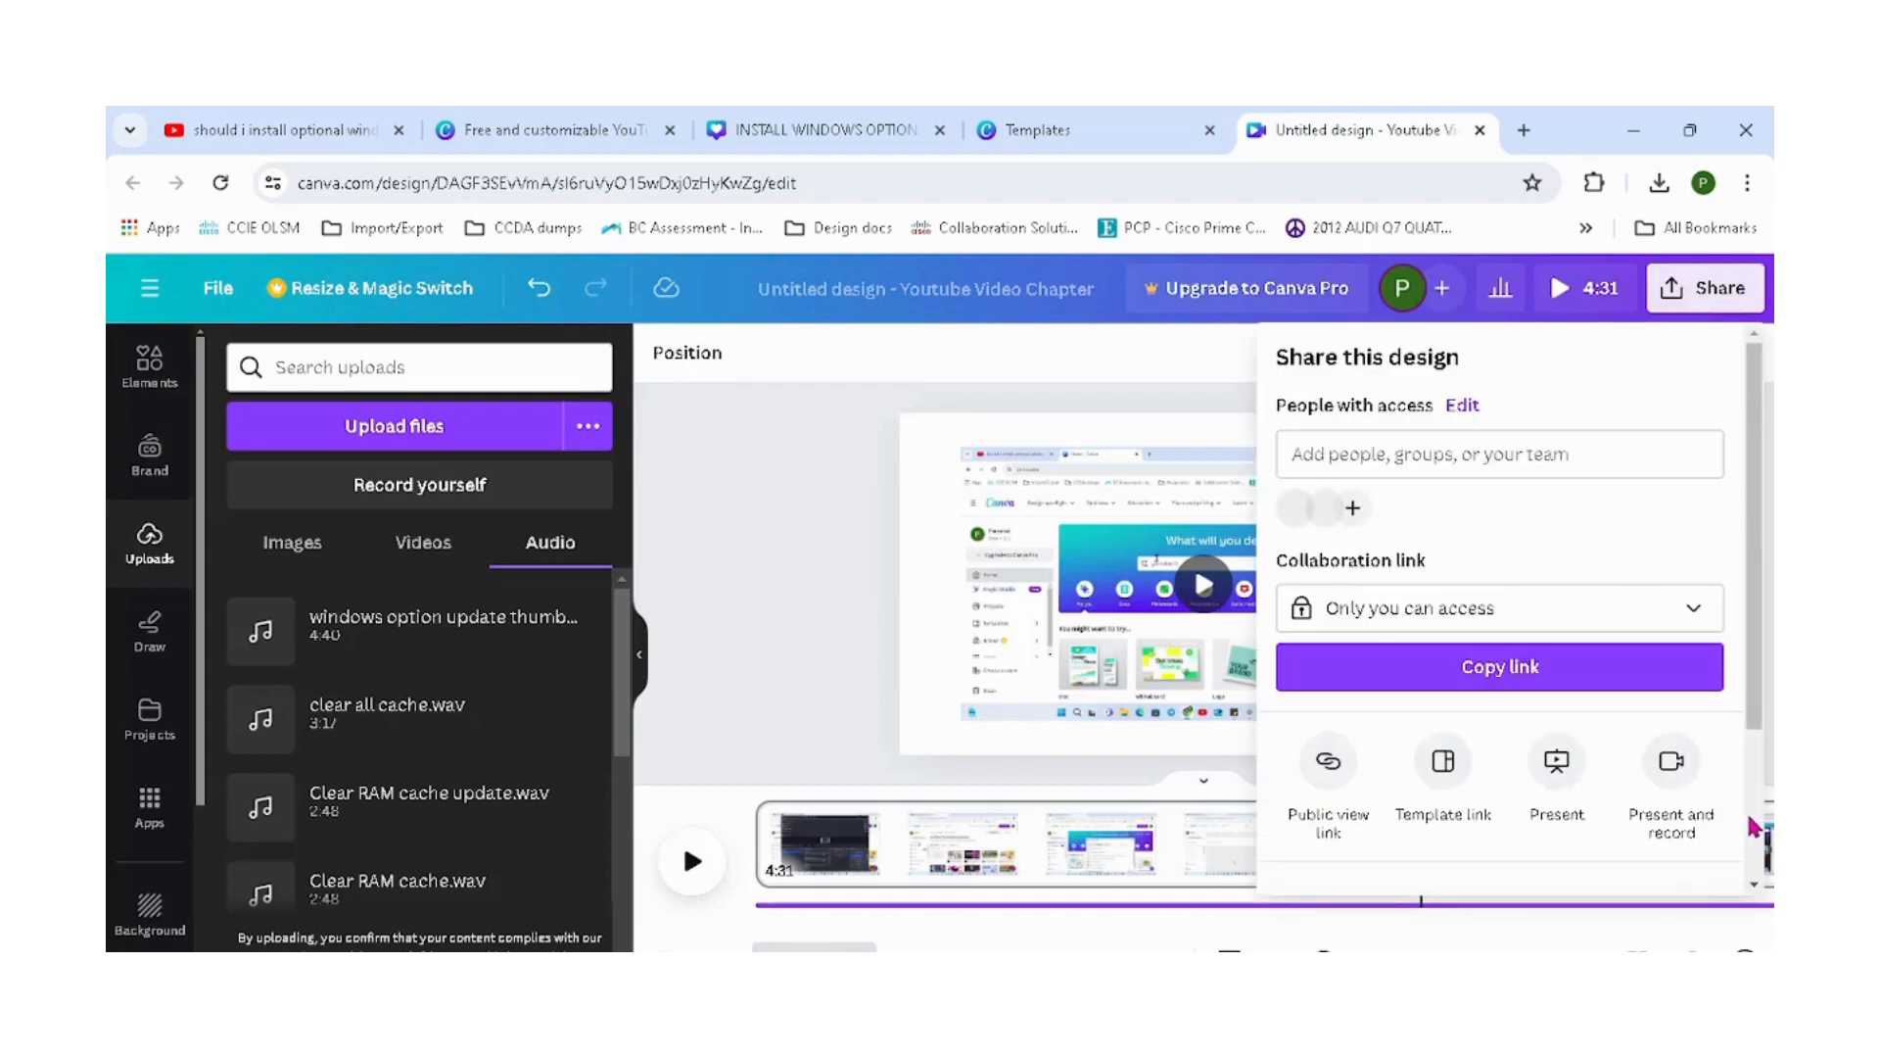
scroll(1753, 827, down, 2)
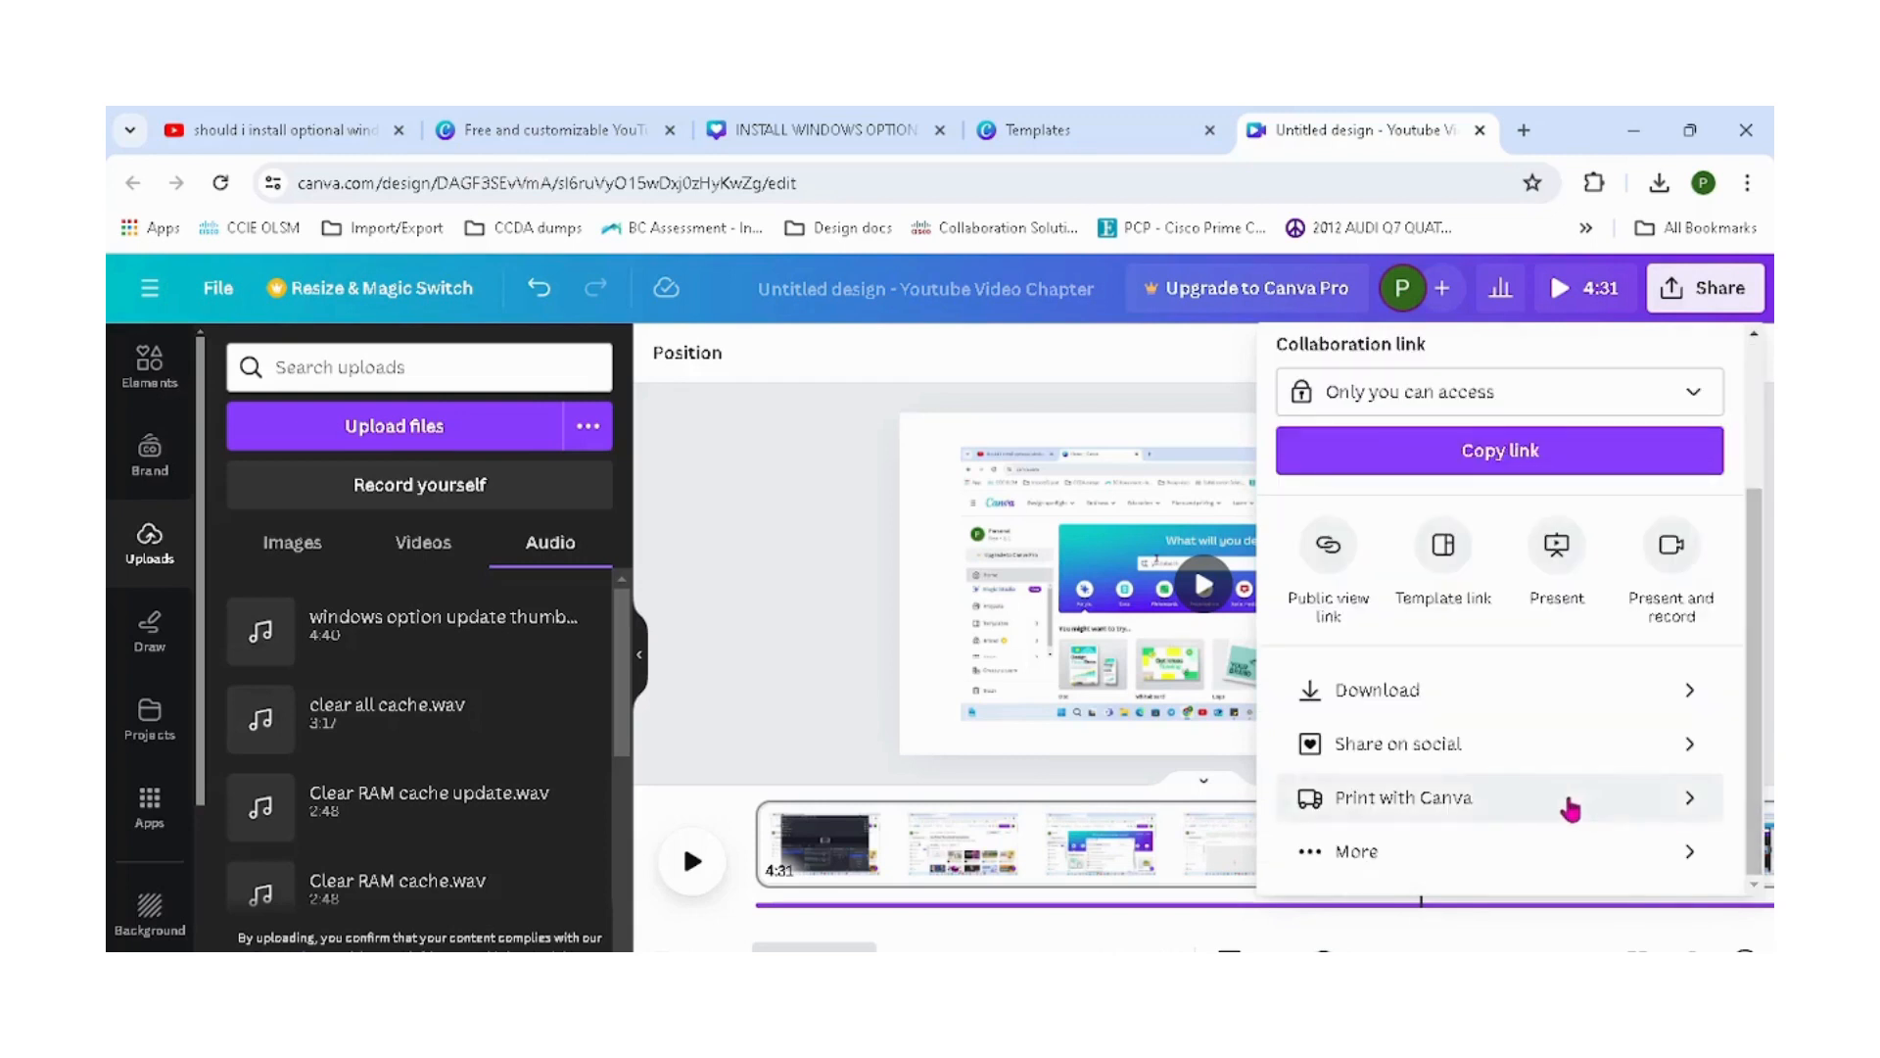
click(1400, 691)
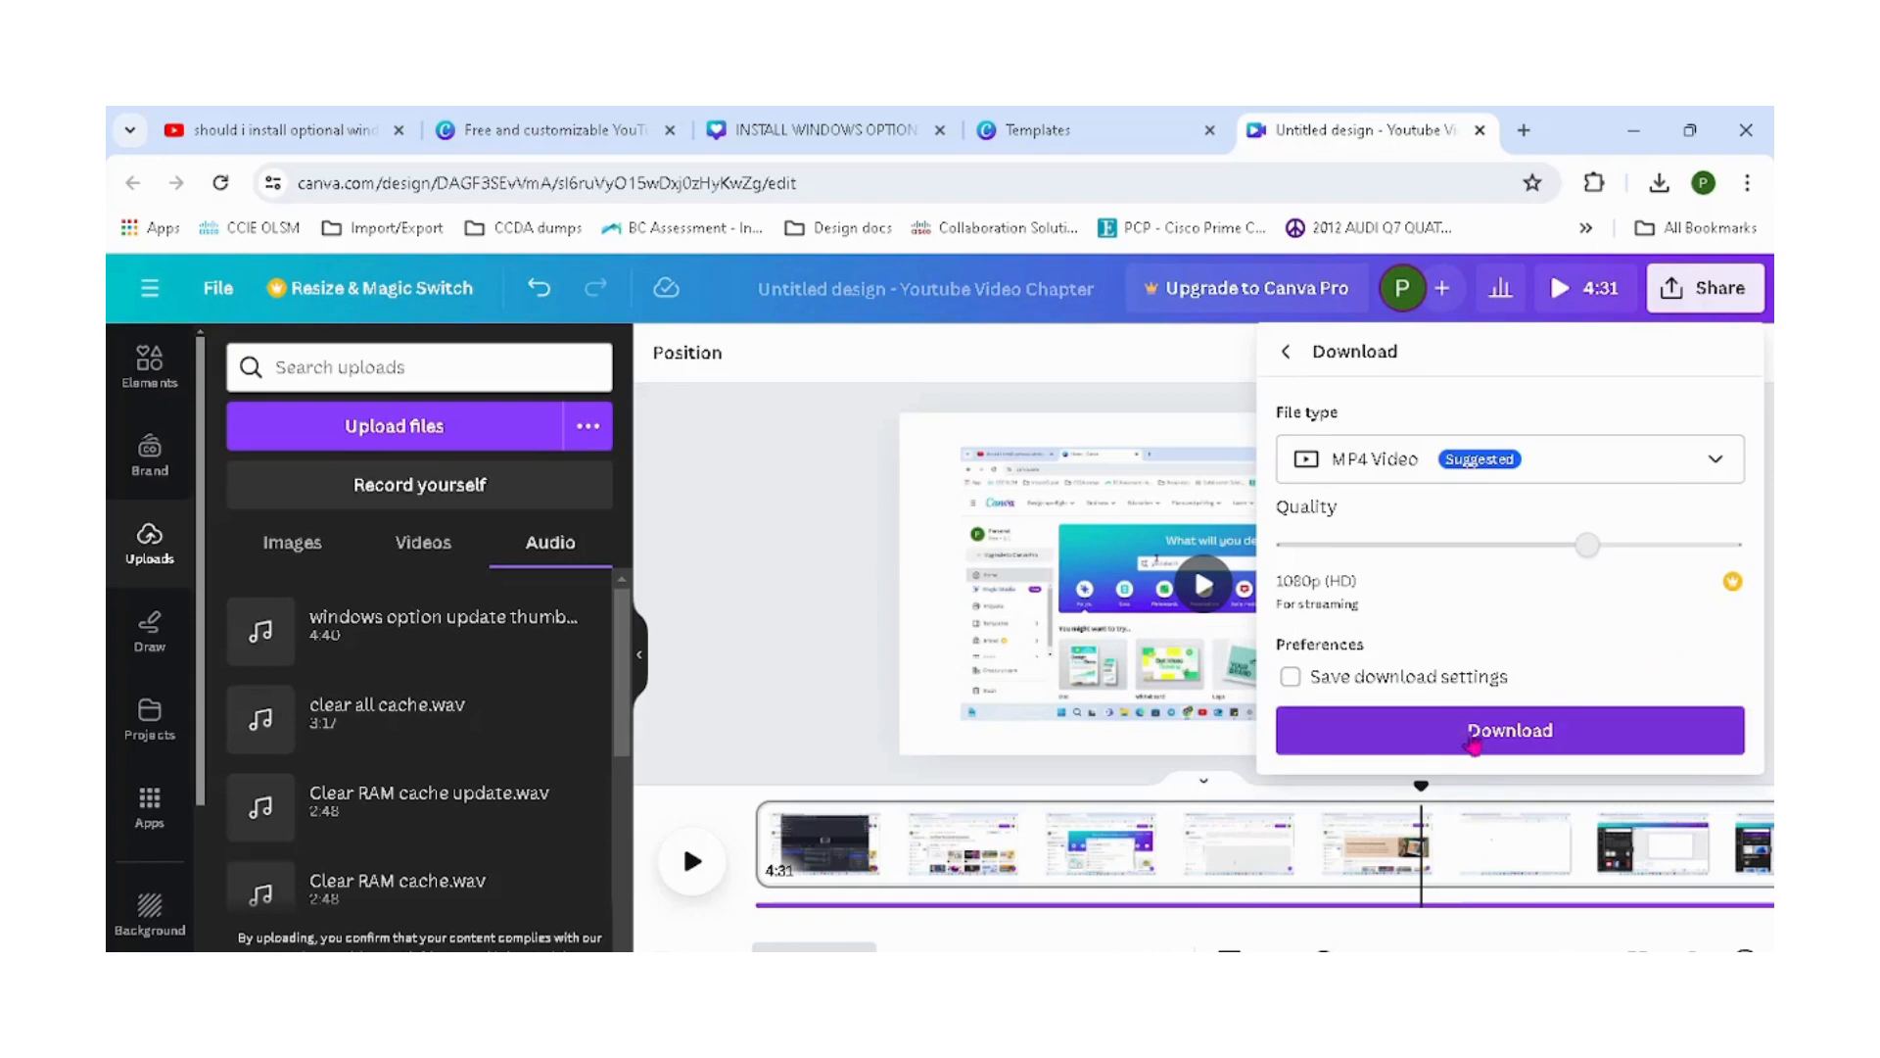
click(1520, 748)
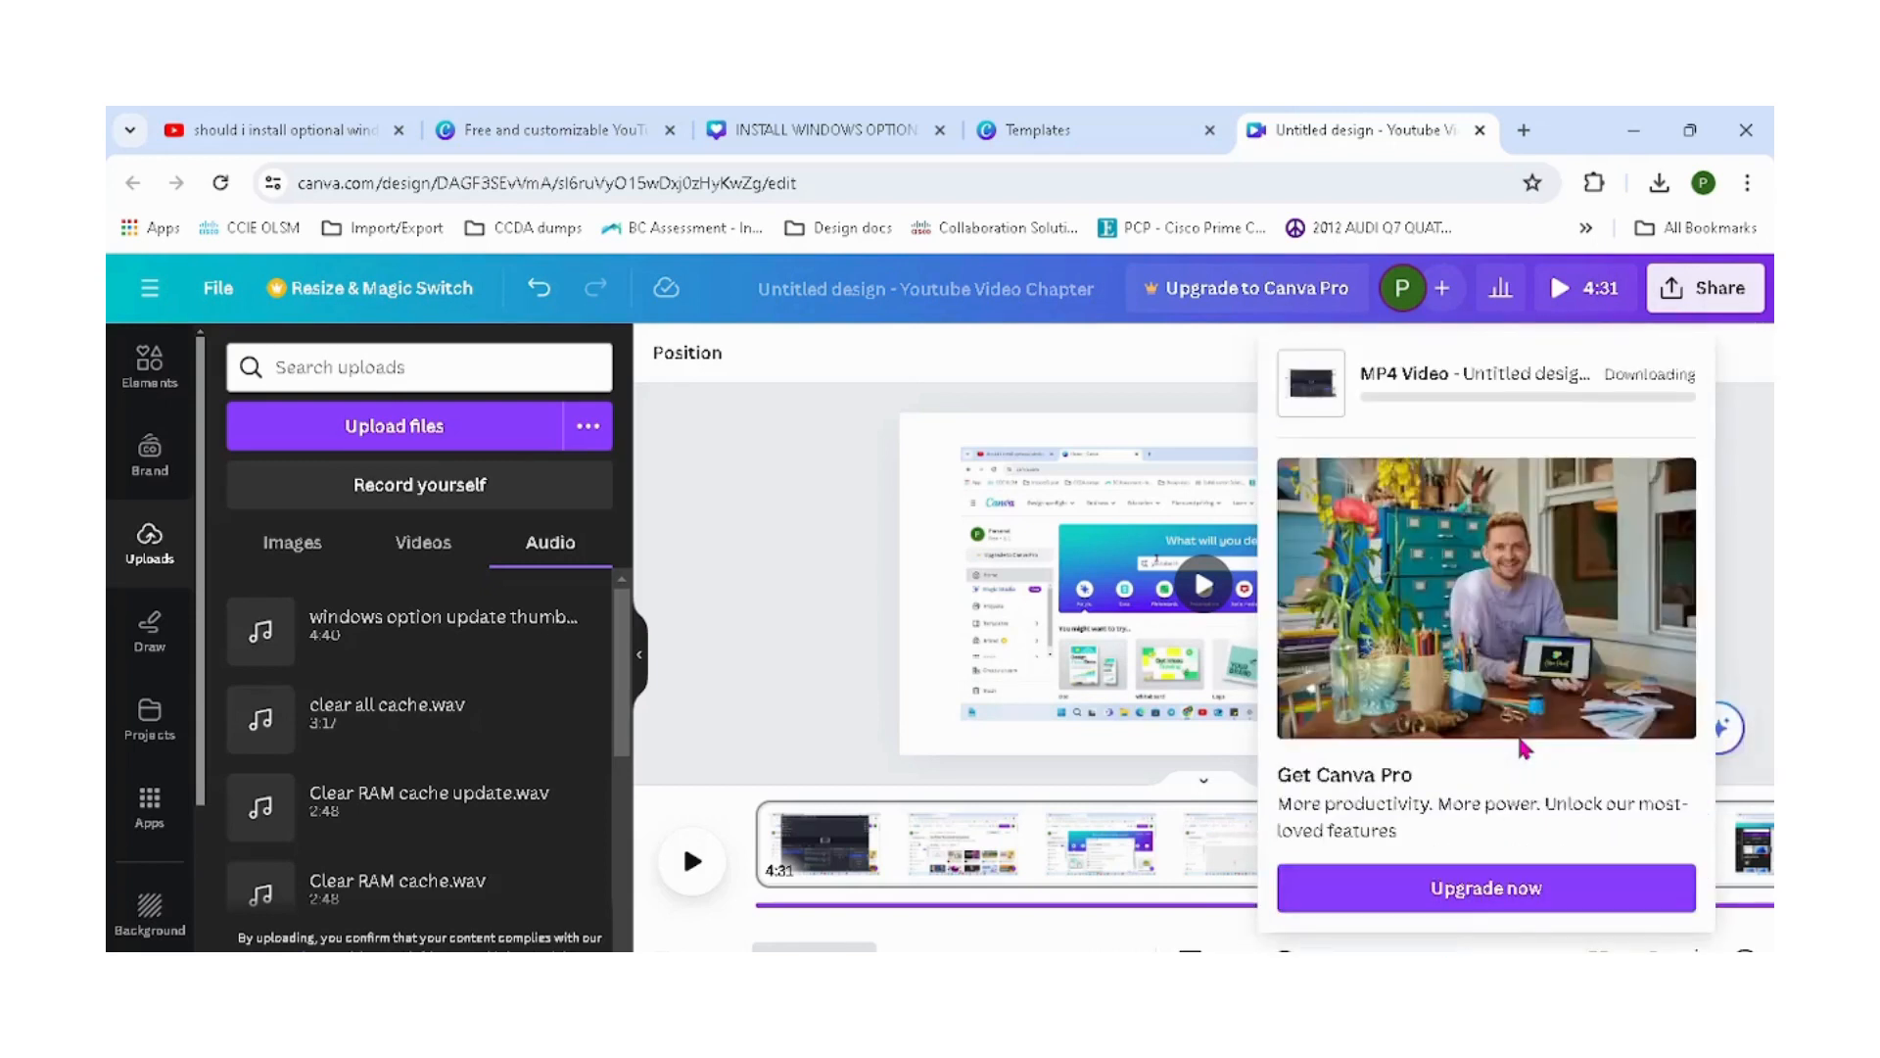
key(alt+Tab)
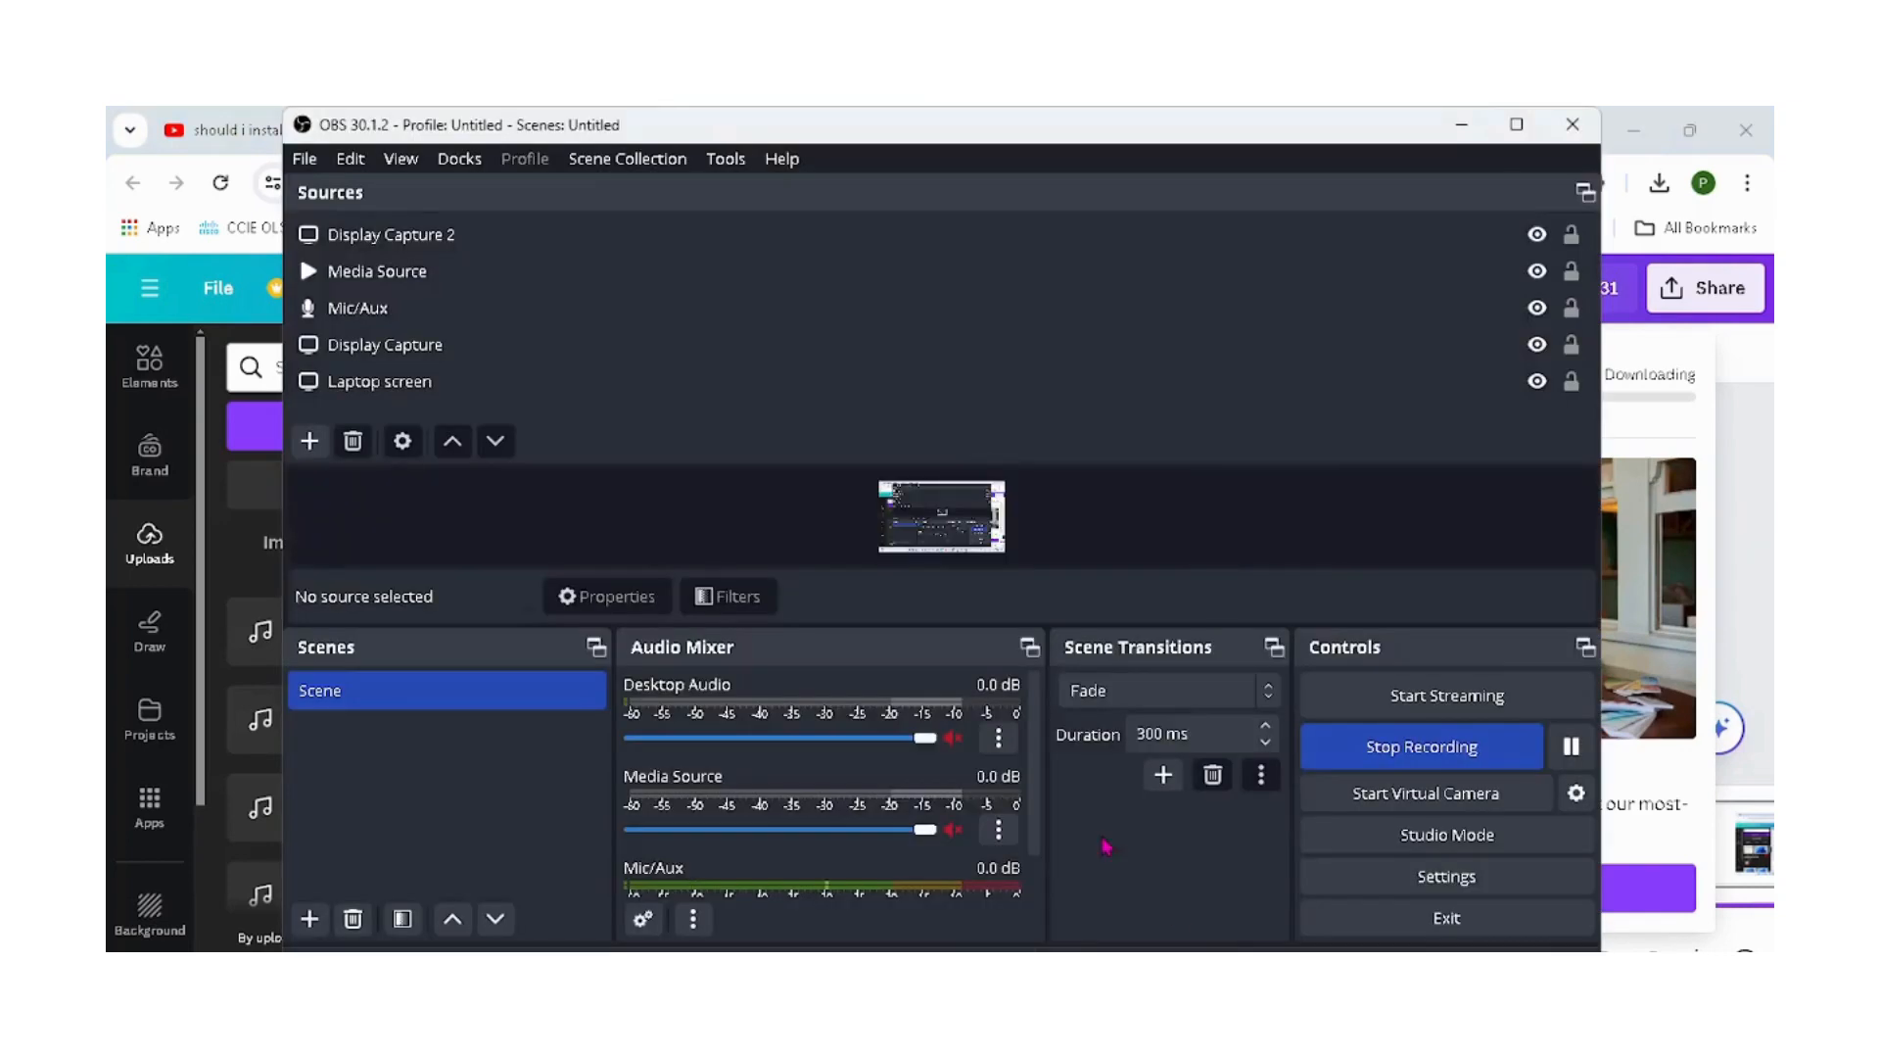